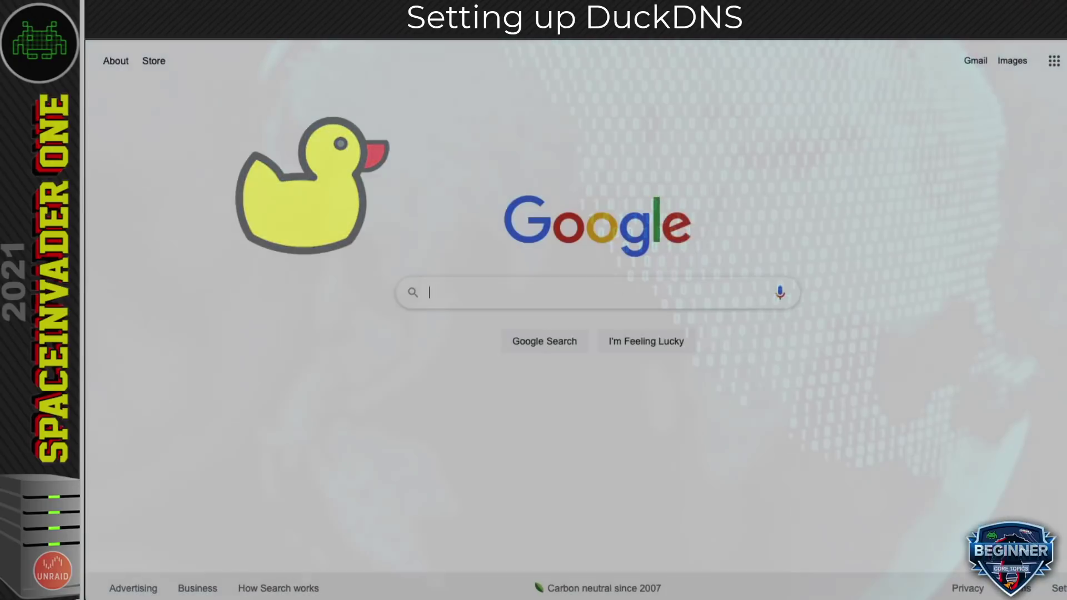
Search Google for duckdns, open the Duck DNS site and sign in with the Google account.
{"action": "type", "text": "duckdns"}
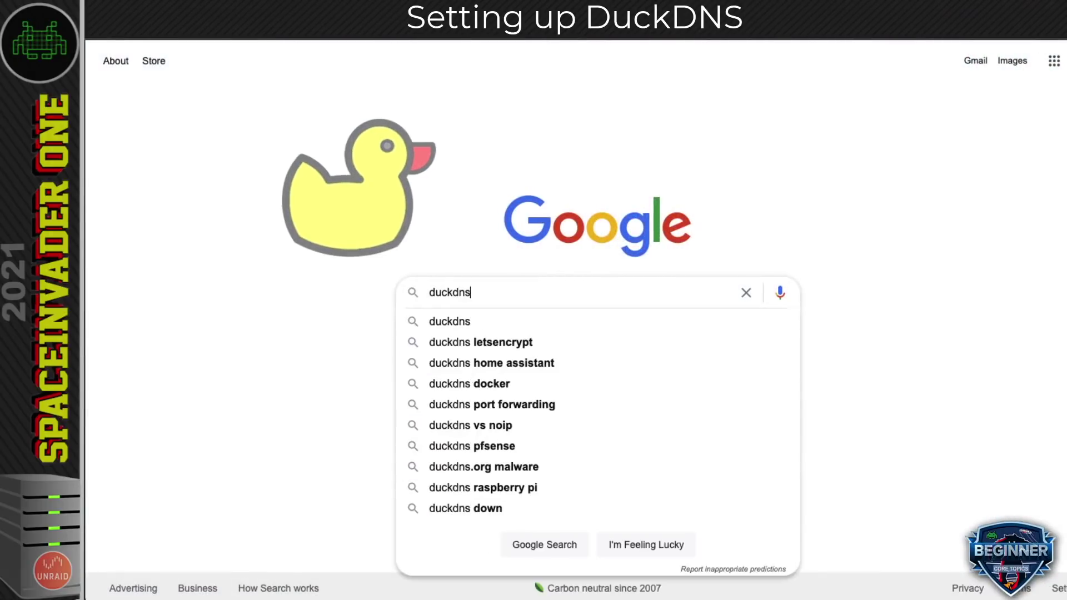
{"action": "key", "text": "Return"}
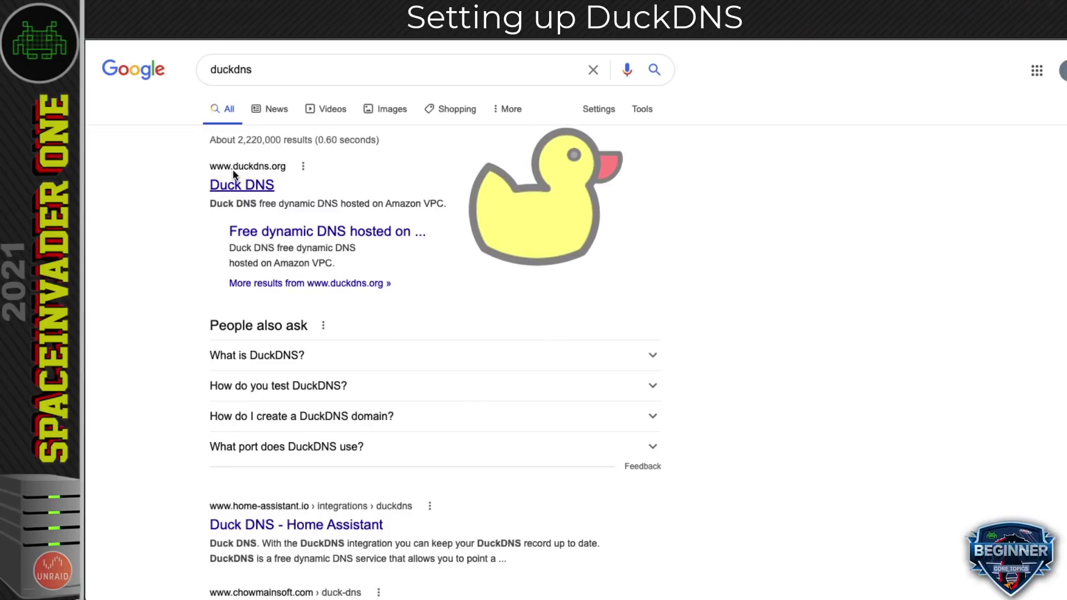
{"action": "left_click", "coordinate": [265, 190]}
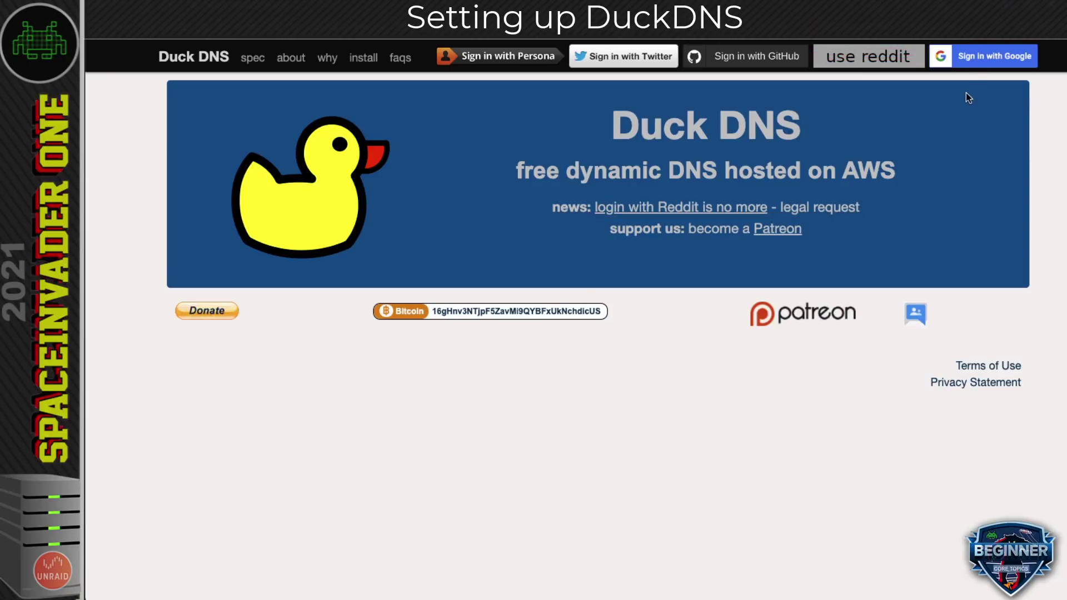
{"action": "left_click", "coordinate": [979, 62]}
{"action": "left_click", "coordinate": [647, 374]}
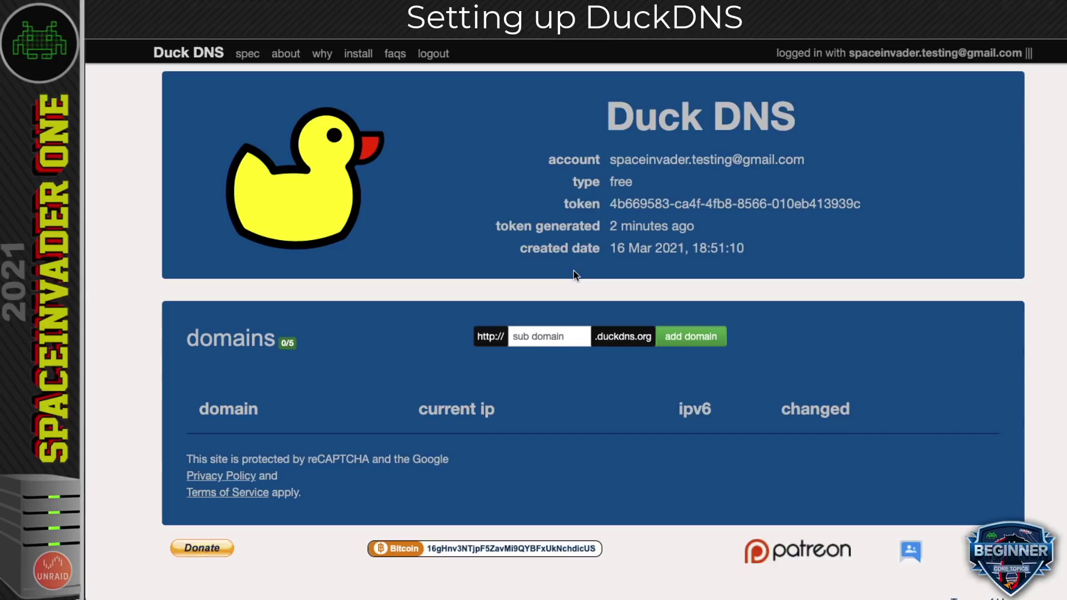
Try to register the subdomains spaceserver and spaceinvaderserver on duckdns.org.
{"action": "left_click", "coordinate": [555, 336]}
{"action": "type", "text": "spaceserver"}
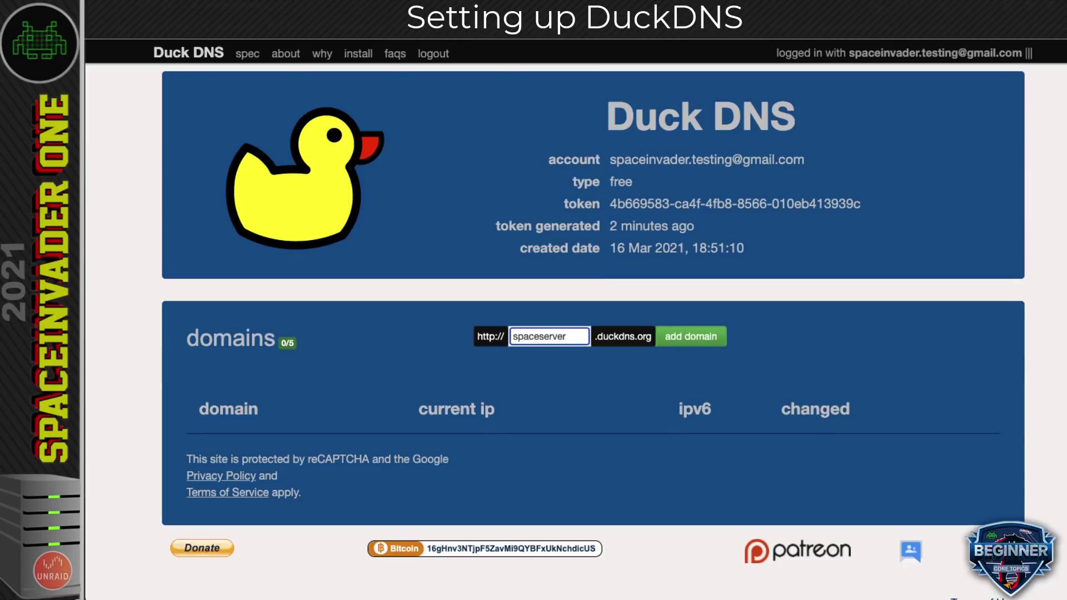
{"action": "left_click", "coordinate": [679, 344]}
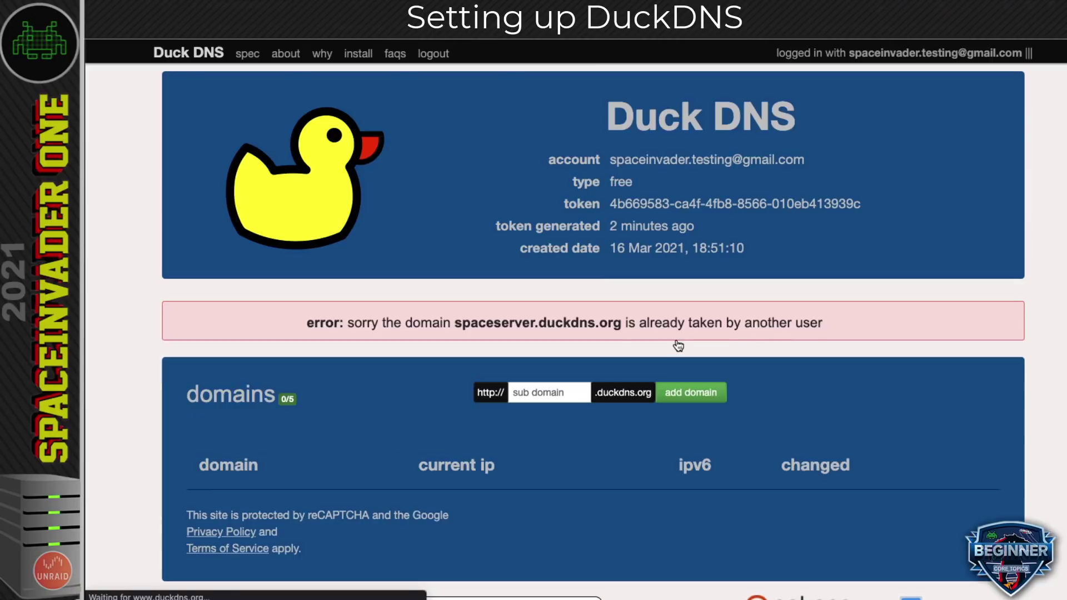
{"action": "left_click", "coordinate": [534, 392]}
{"action": "type", "text": "spaceinvaderserv"}
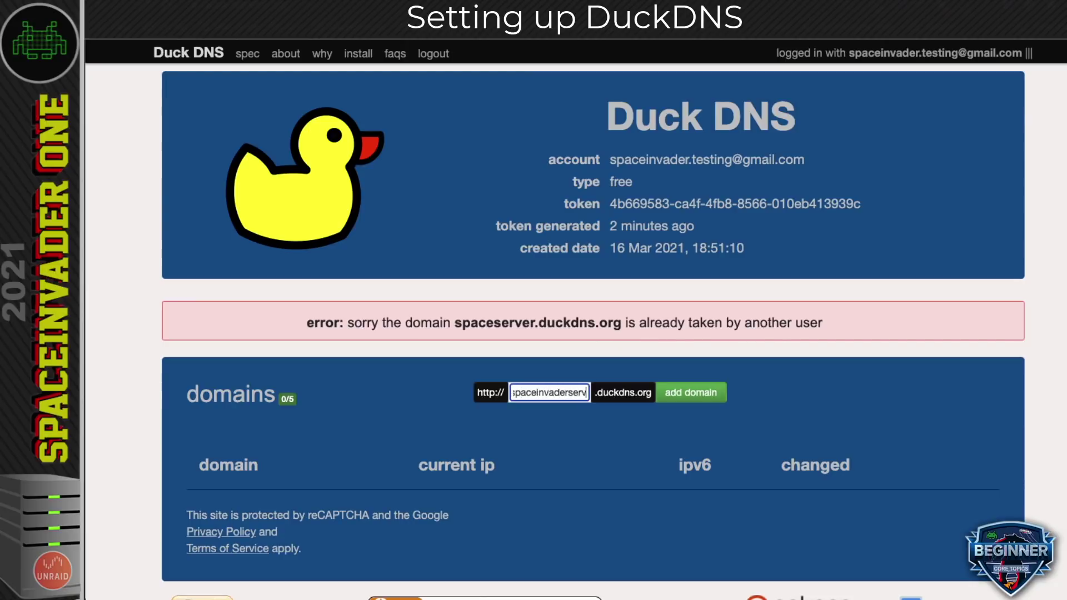
{"action": "type", "text": "er"}
{"action": "key", "text": "Return"}
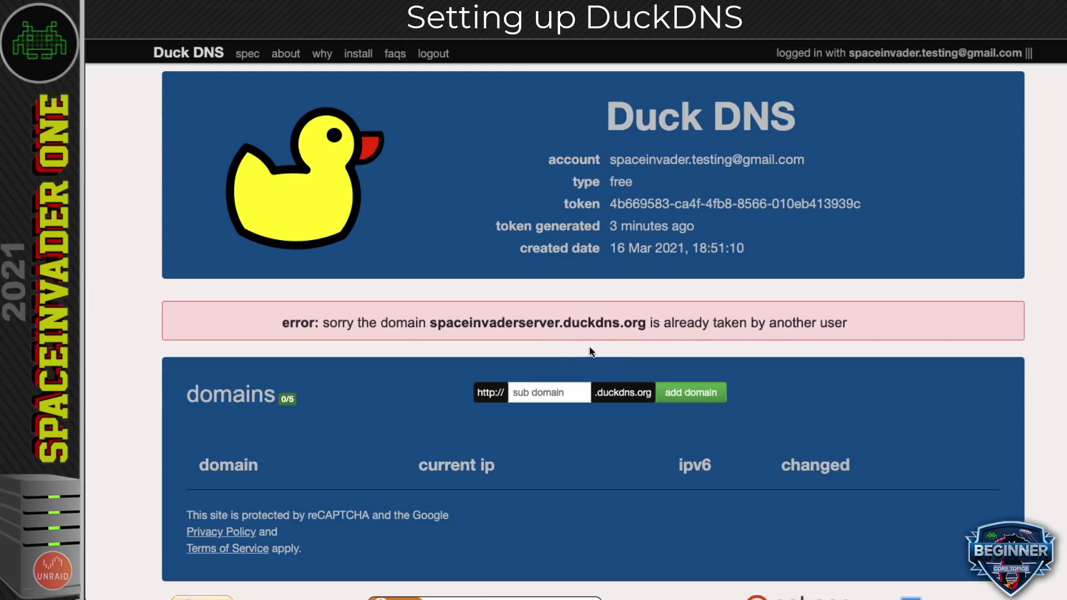
Add the subdomain spaceunraid under duckdns.org to the account.
{"action": "left_click", "coordinate": [538, 396]}
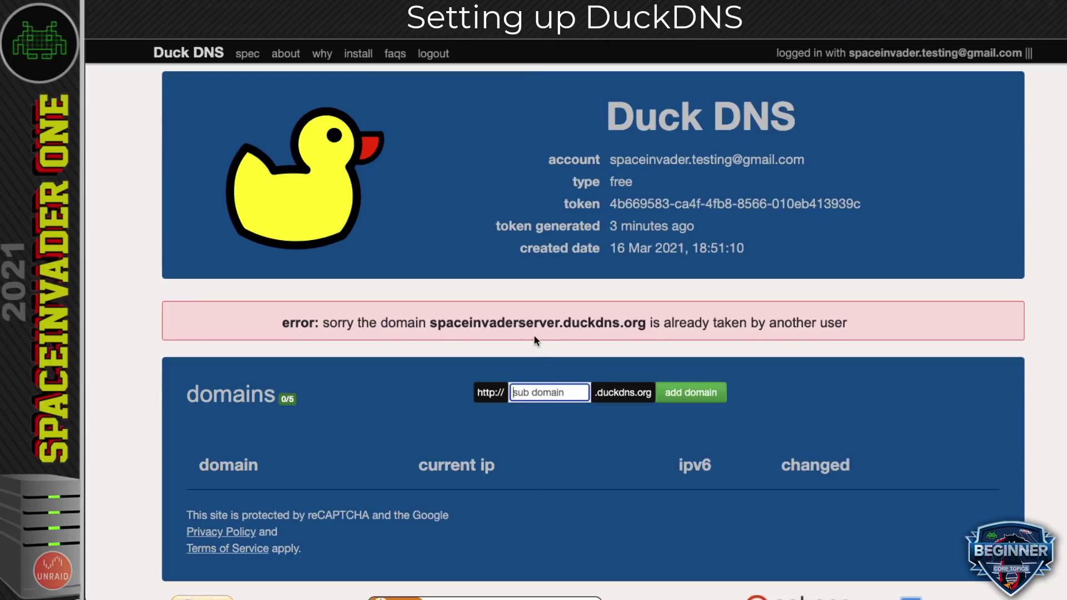
{"action": "type", "text": "spaceunraid"}
{"action": "key", "text": "Return"}
{"action": "scroll", "coordinate": [450, 369], "scroll_direction": "down", "scroll_amount": 1}
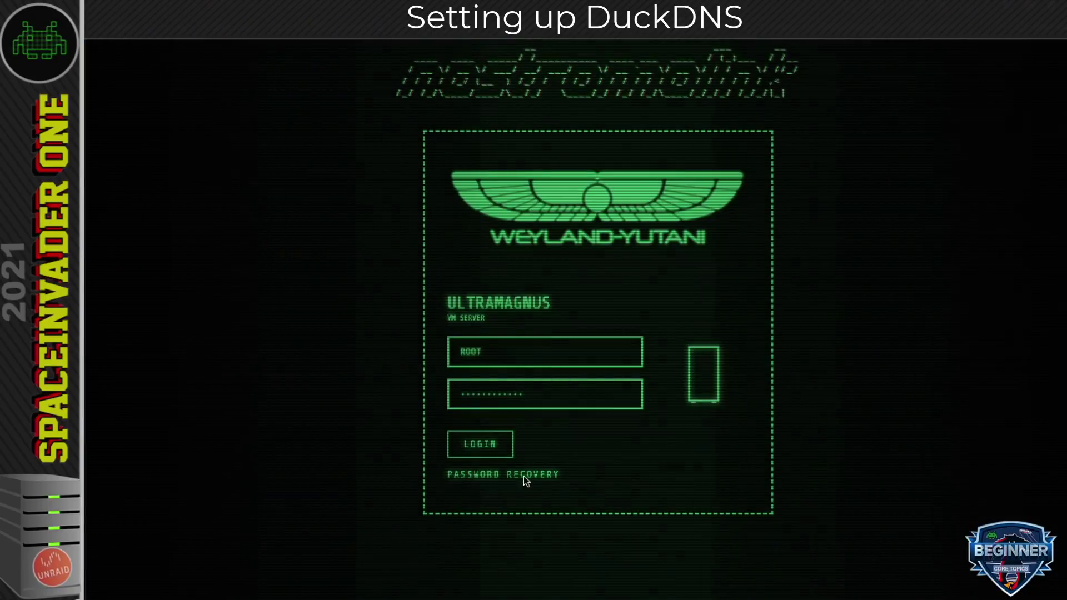
Log in to the Unraid server, find duckdns in Community Applications and open its container installation form.
{"action": "left_click", "coordinate": [489, 451]}
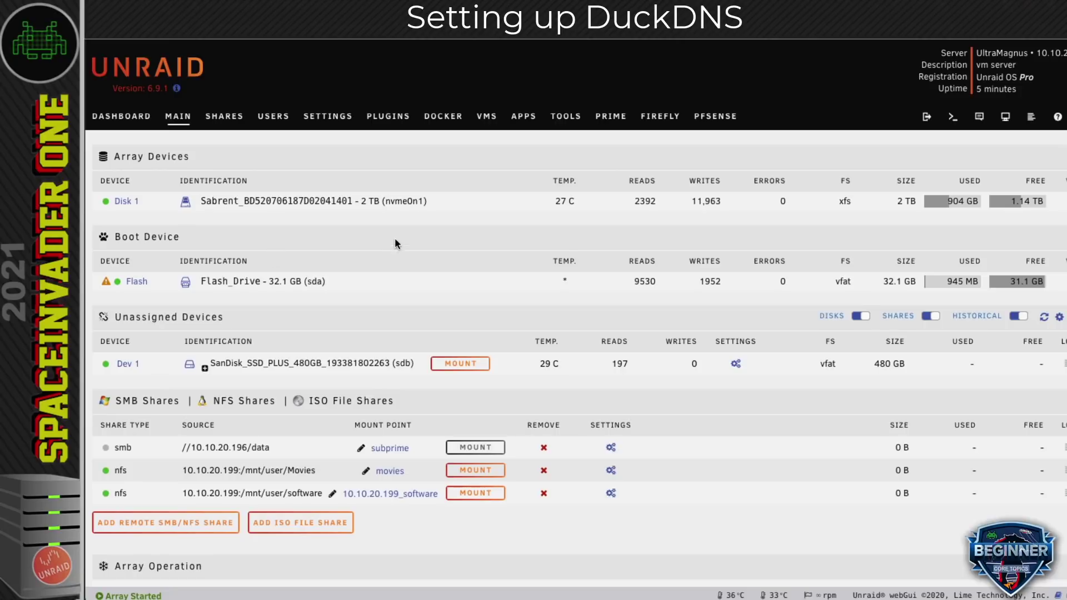
{"action": "left_click", "coordinate": [523, 117]}
{"action": "type", "text": "duckdns"}
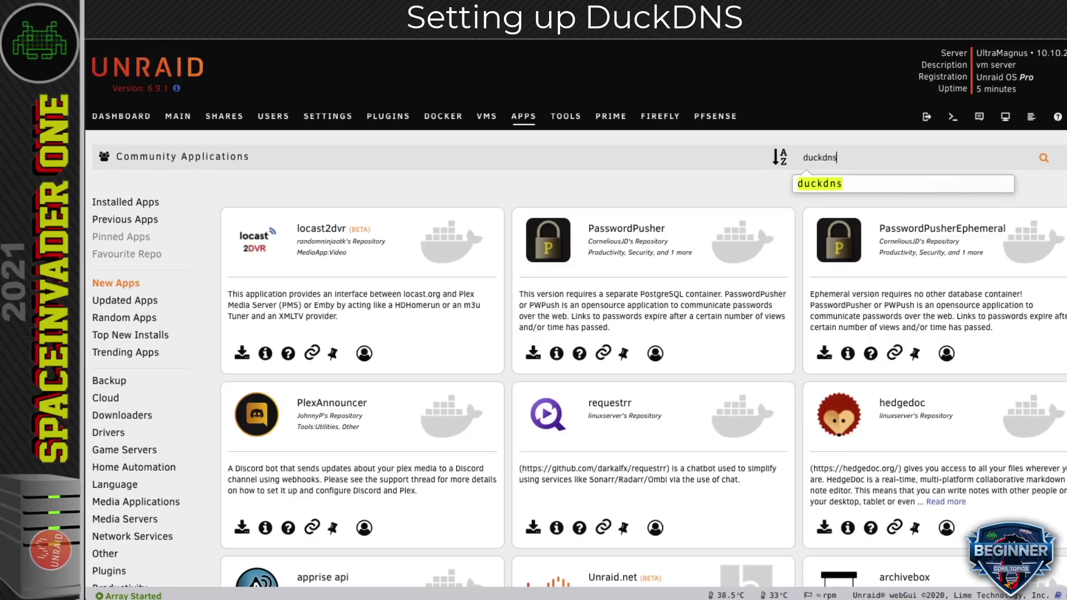
{"action": "key", "text": "Return"}
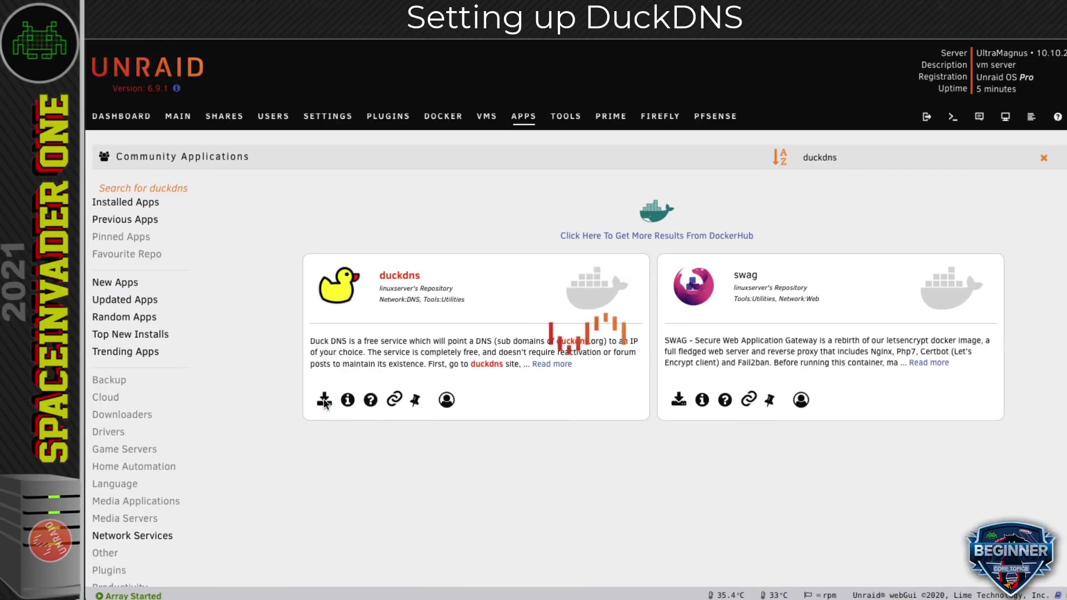
{"action": "left_click", "coordinate": [324, 400]}
{"action": "scroll", "coordinate": [397, 237], "scroll_direction": "down", "scroll_amount": 1}
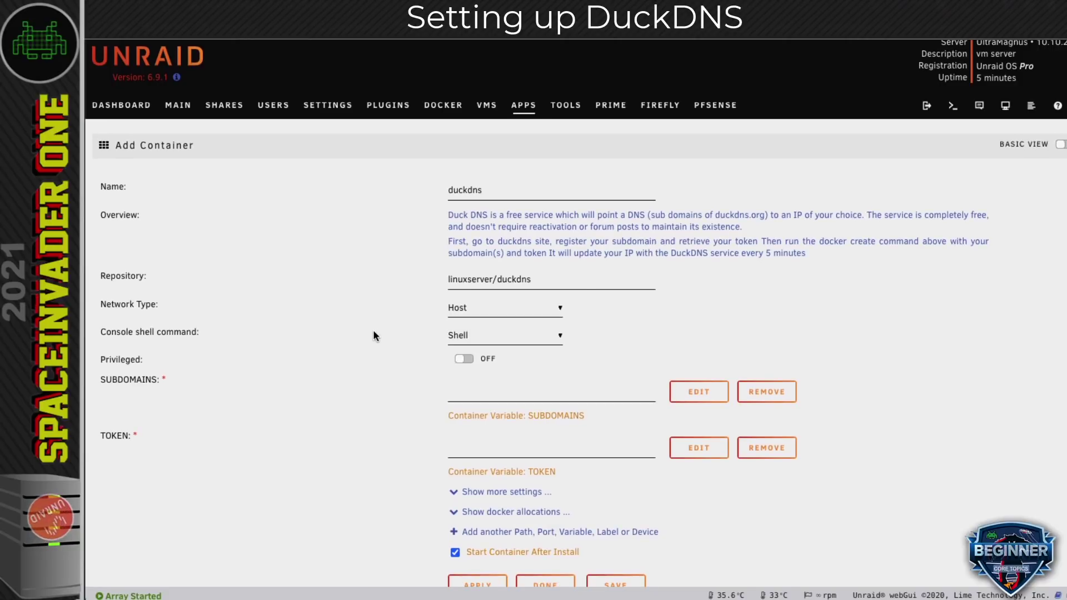
Copy spaceunraid.duckdns.org from the Duck DNS page into the container's SUBDOMAINS variable.
{"action": "left_click", "coordinate": [459, 397]}
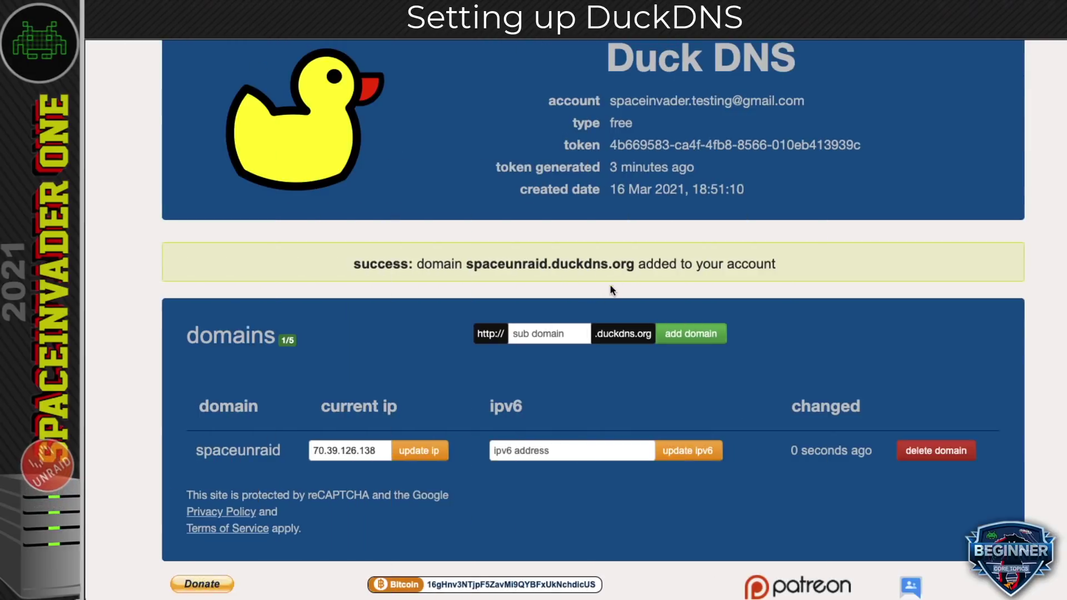
{"action": "left_click_drag", "start_coordinate": [634, 265], "coordinate": [467, 264]}
{"action": "right_click", "coordinate": [478, 263]}
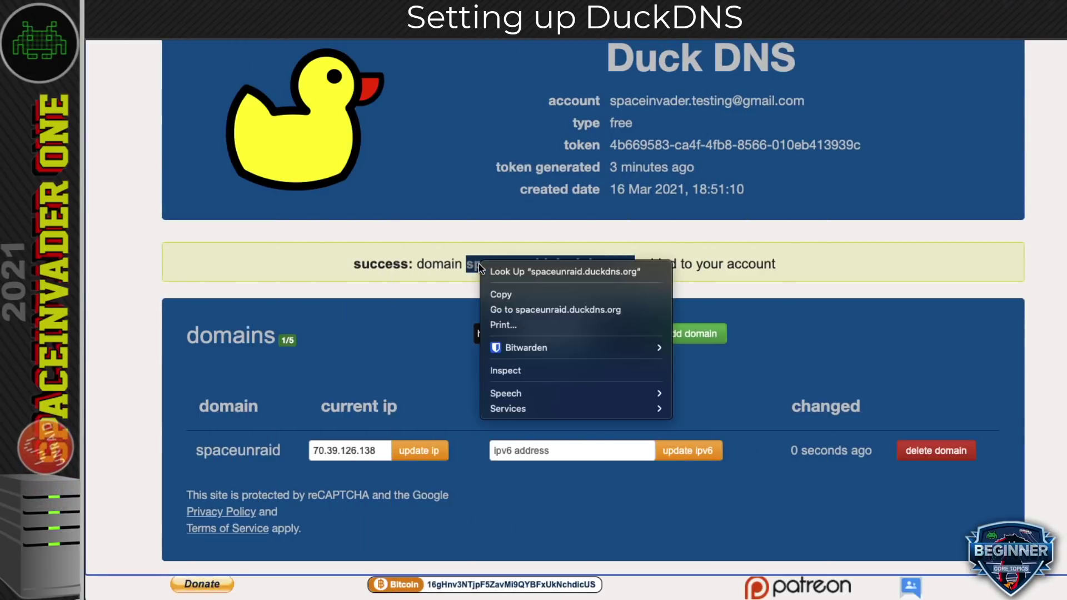
{"action": "left_click", "coordinate": [500, 294]}
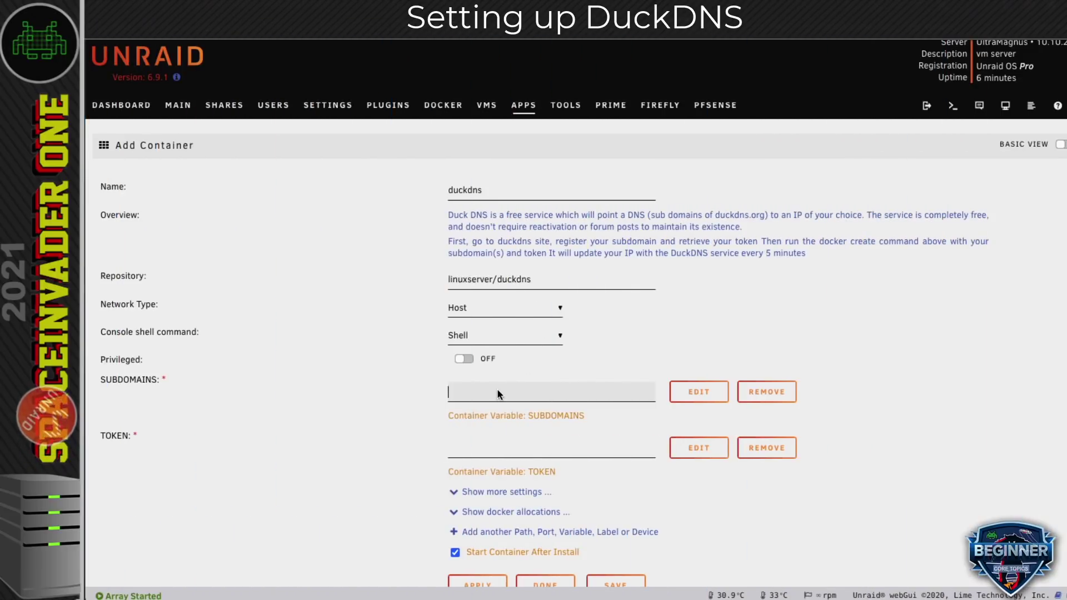
{"action": "key", "text": "ctrl+v"}
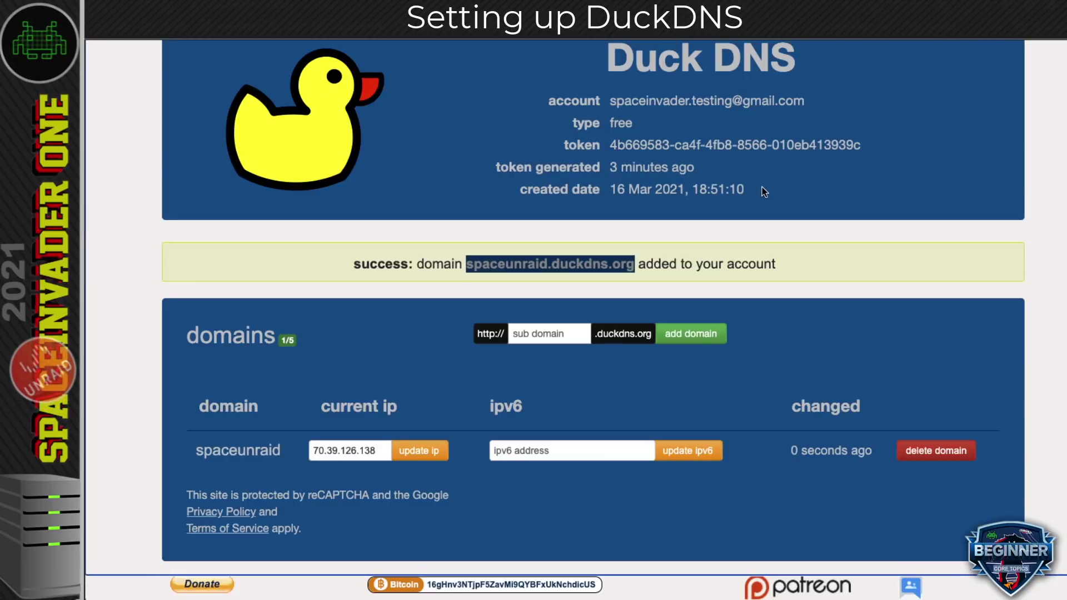
Copy the account token from the Duck DNS page into the container's TOKEN variable.
{"action": "left_click_drag", "start_coordinate": [860, 144], "coordinate": [612, 148]}
{"action": "right_click", "coordinate": [624, 144]}
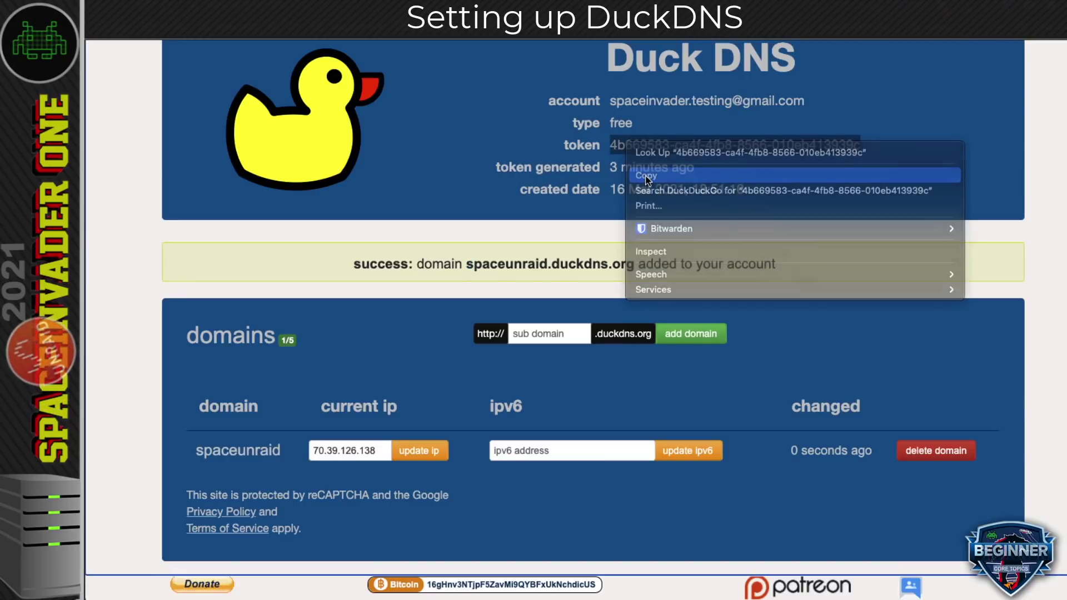
{"action": "left_click", "coordinate": [646, 175]}
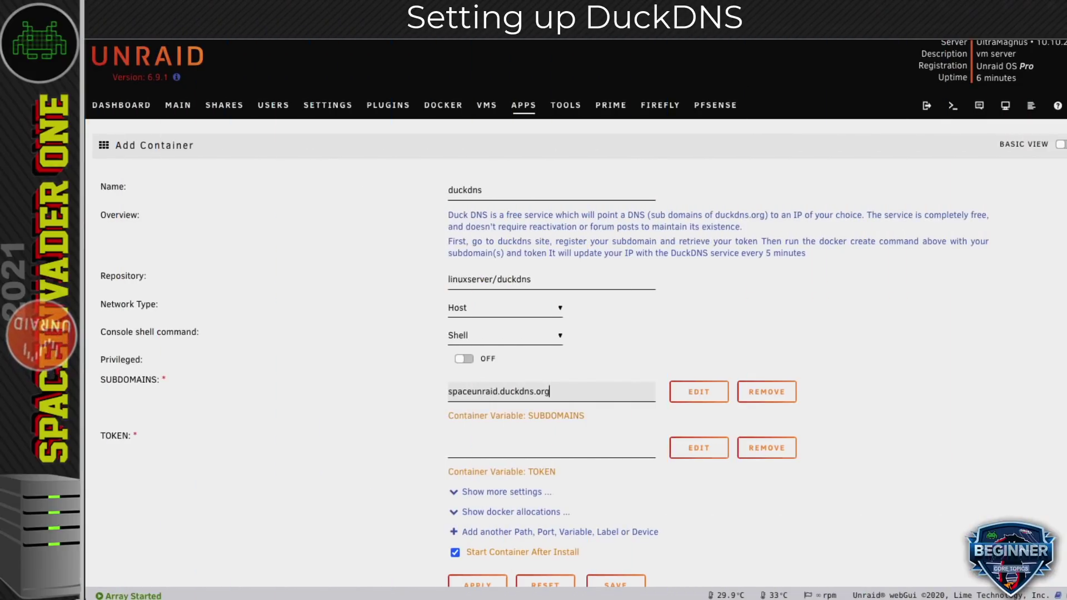
{"action": "key", "text": "ctrl+v"}
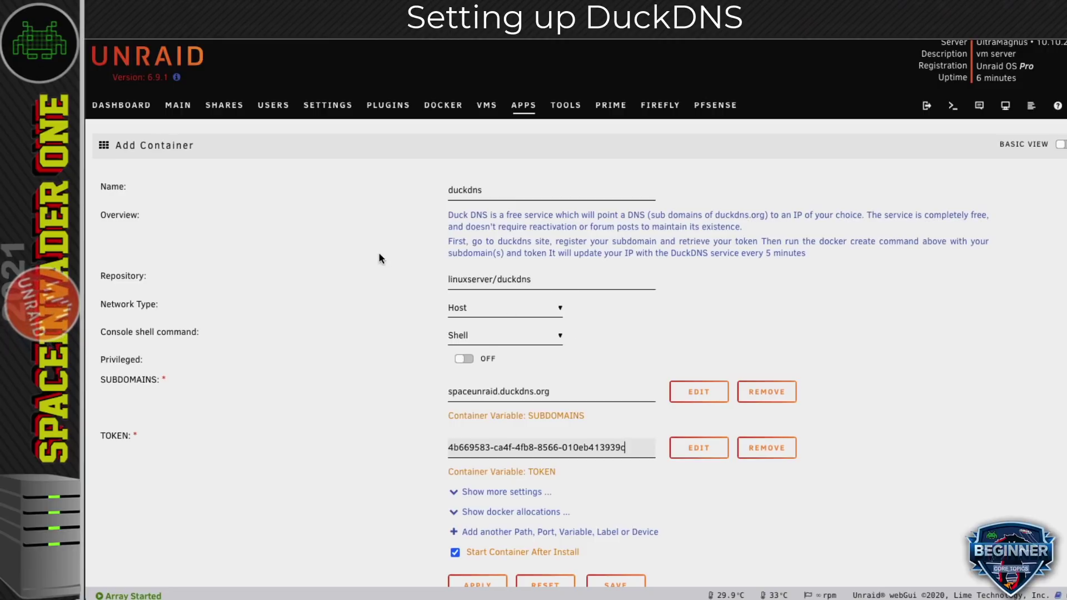
Apply the duckdns container settings to install it, and close the installation output once it finishes.
{"action": "scroll", "coordinate": [414, 378], "scroll_direction": "down", "scroll_amount": 1}
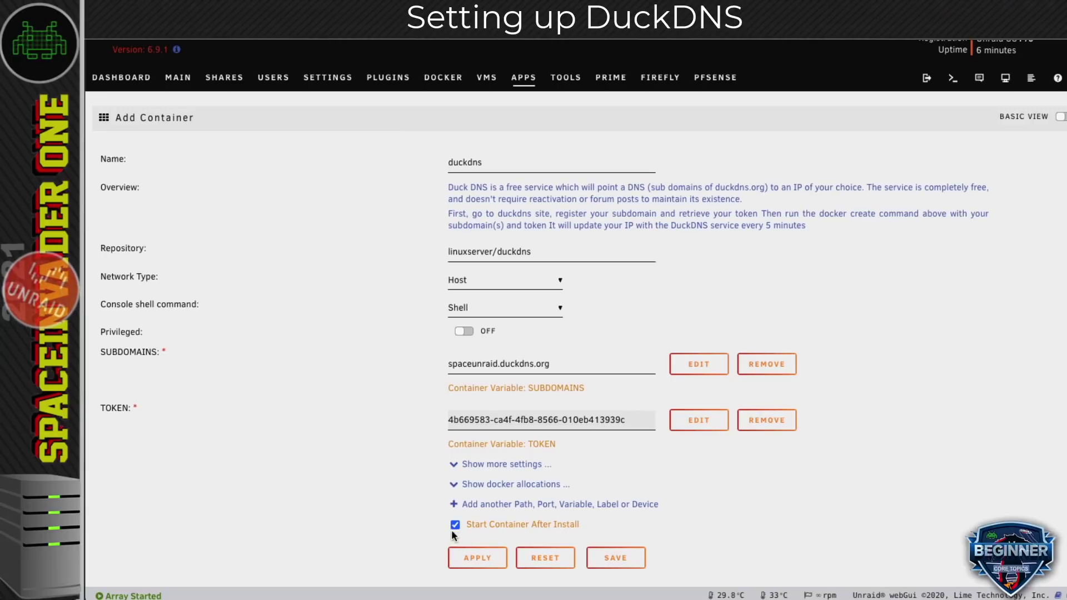
{"action": "left_click", "coordinate": [472, 557]}
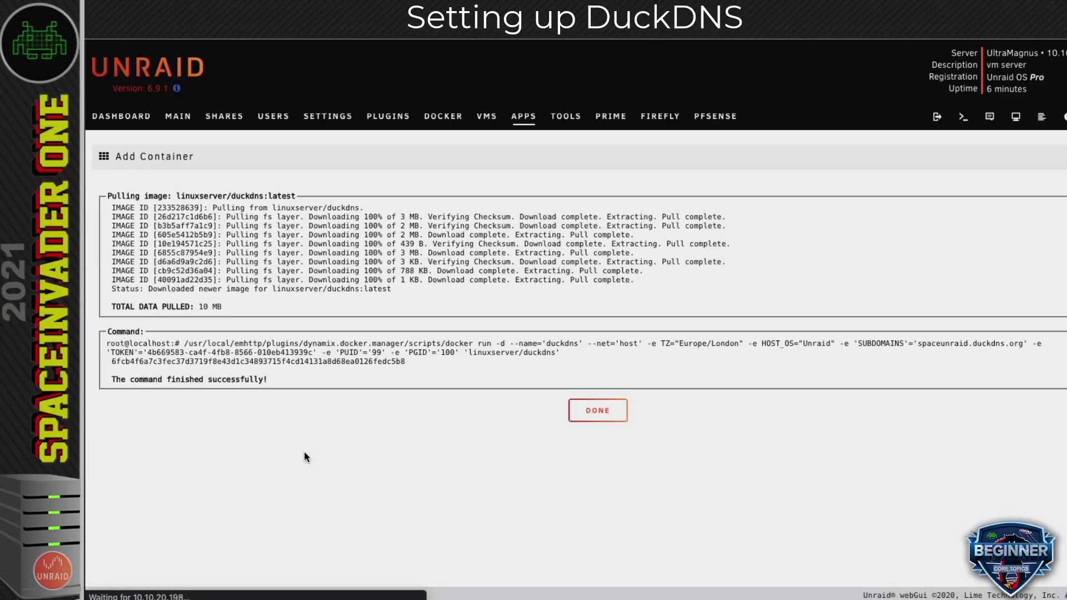
{"action": "left_click", "coordinate": [594, 412]}
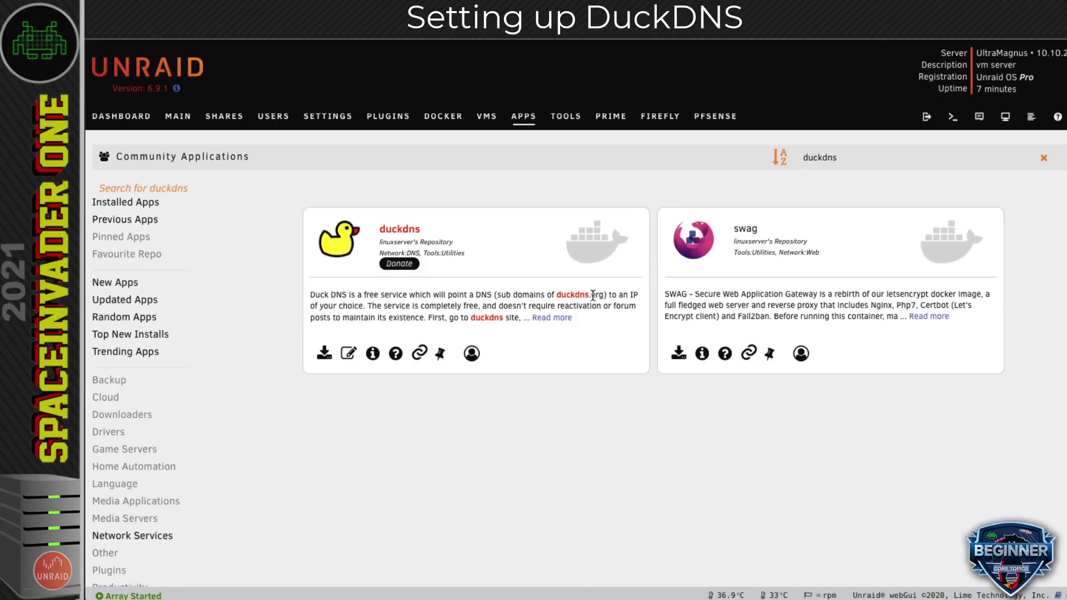
Check the duckdns container's log among the Docker containers, then close the log.
{"action": "left_click", "coordinate": [443, 116]}
{"action": "left_click", "coordinate": [109, 230]}
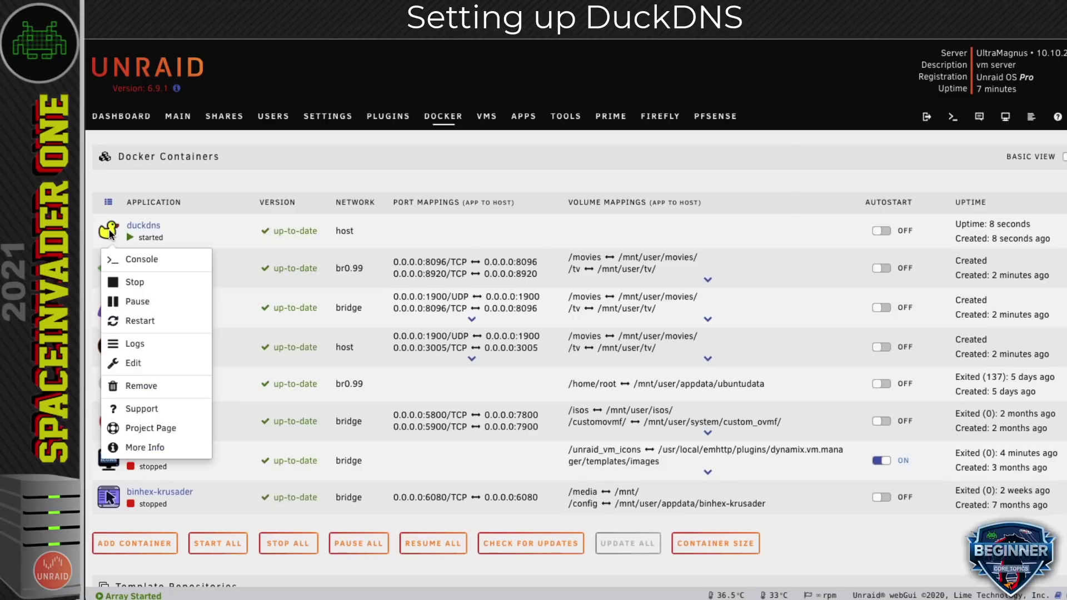
{"action": "left_click", "coordinate": [133, 344]}
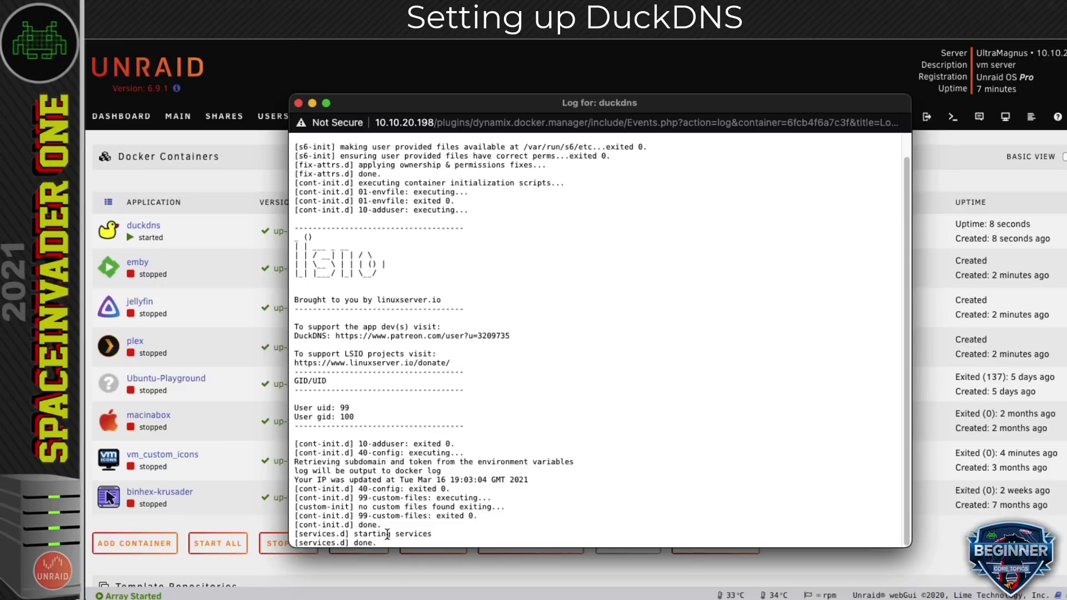
{"action": "left_click", "coordinate": [298, 104]}
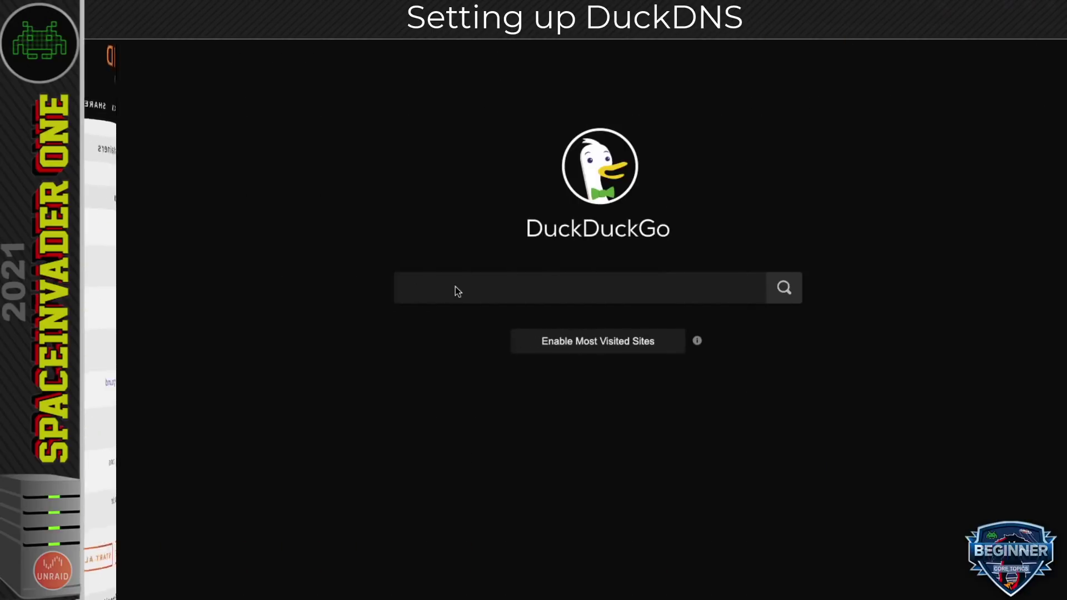
Search the web for "what is my ip" and look up the public IPv4 address on whatismyipaddress.com.
{"action": "left_click", "coordinate": [455, 286]}
{"action": "type", "text": "what is my ip"}
{"action": "key", "text": "Return"}
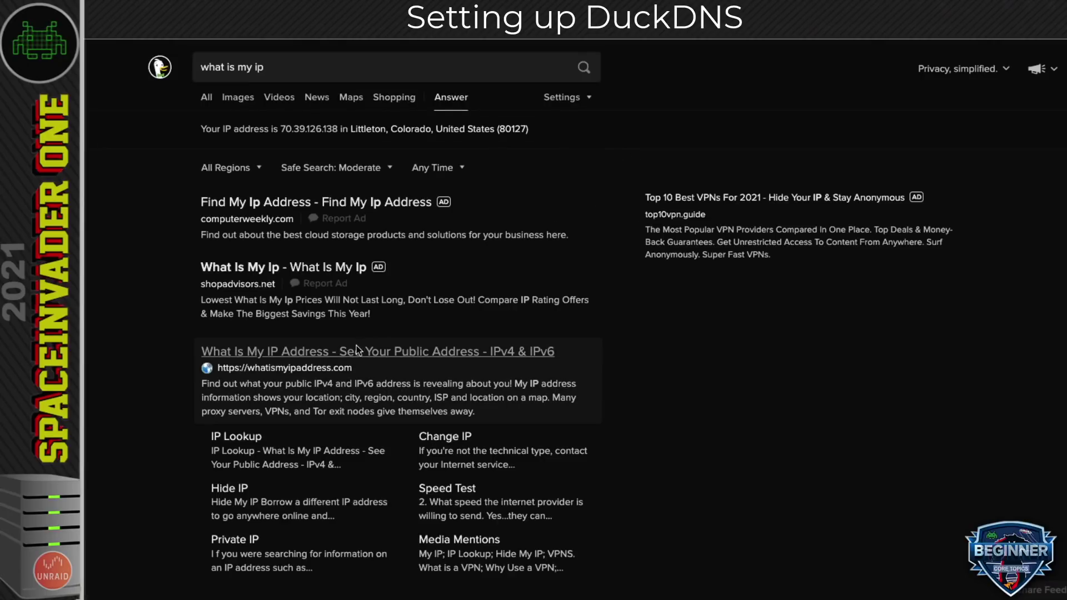
{"action": "left_click", "coordinate": [352, 352]}
{"action": "left_click_drag", "start_coordinate": [394, 218], "coordinate": [309, 223]}
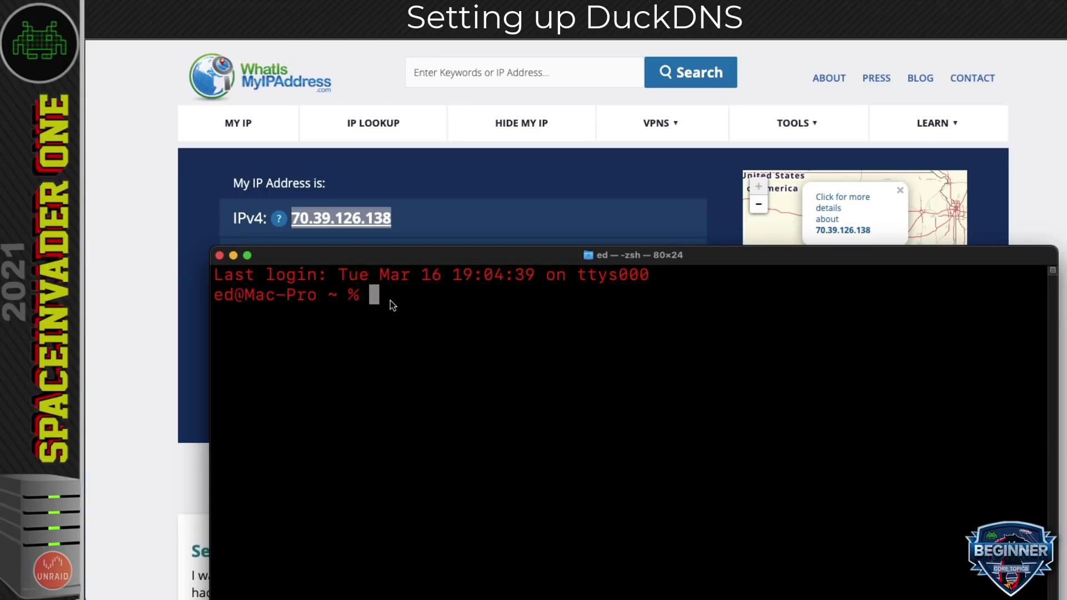
Ping spaceunraid.duckdns.org in the terminal, stop the ping and highlight the resolved IP address for comparison.
{"action": "type", "text": "ping"}
{"action": "key", "text": "super+v"}
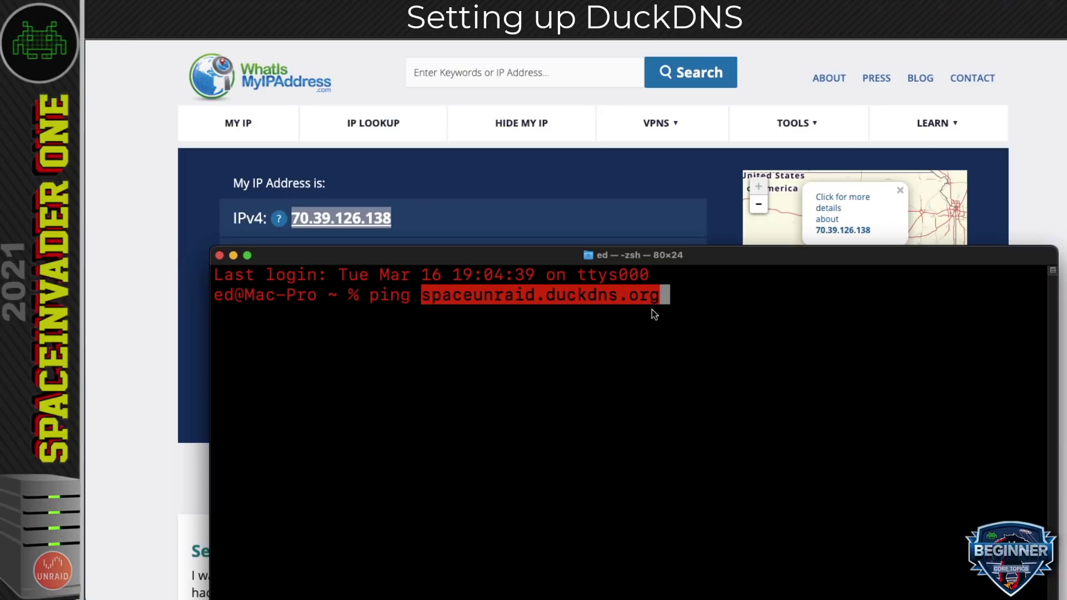
{"action": "key", "text": "Right"}
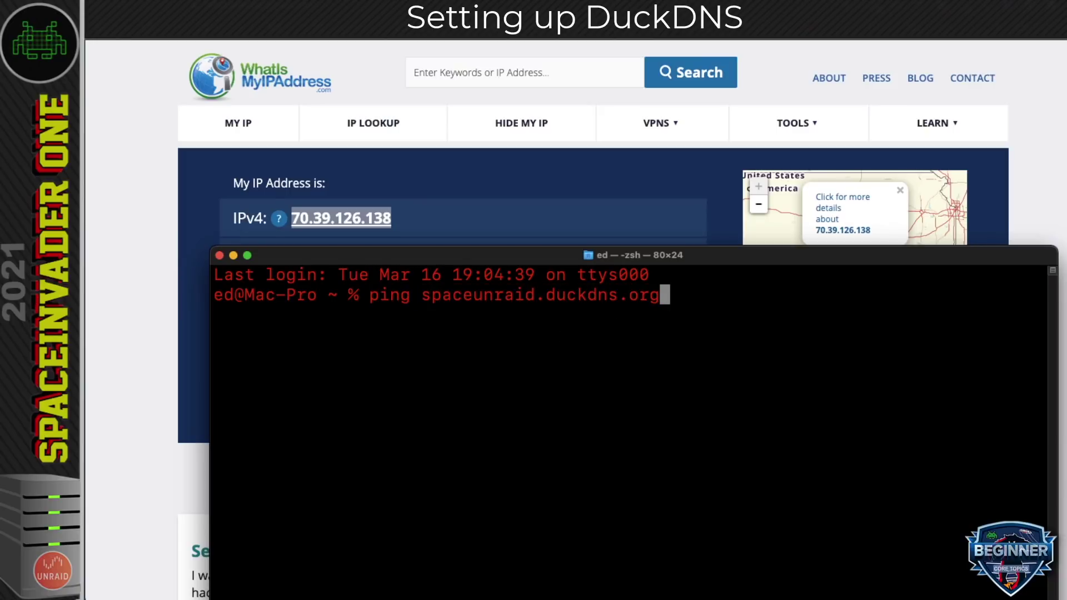
{"action": "key", "text": "Return"}
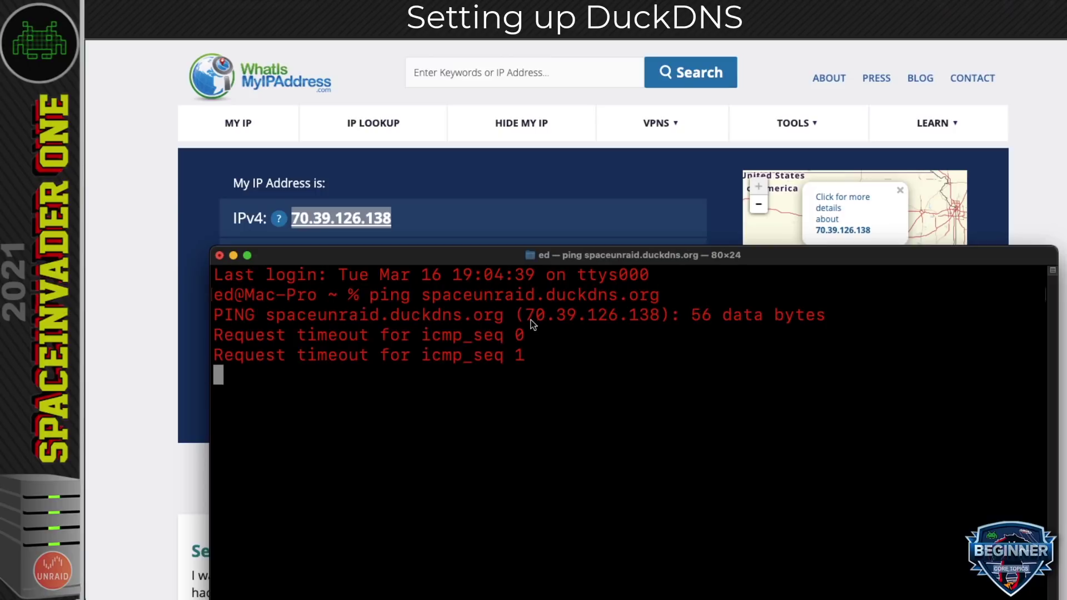
{"action": "key", "text": "ctrl+c"}
{"action": "left_click_drag", "start_coordinate": [660, 315], "coordinate": [531, 312]}
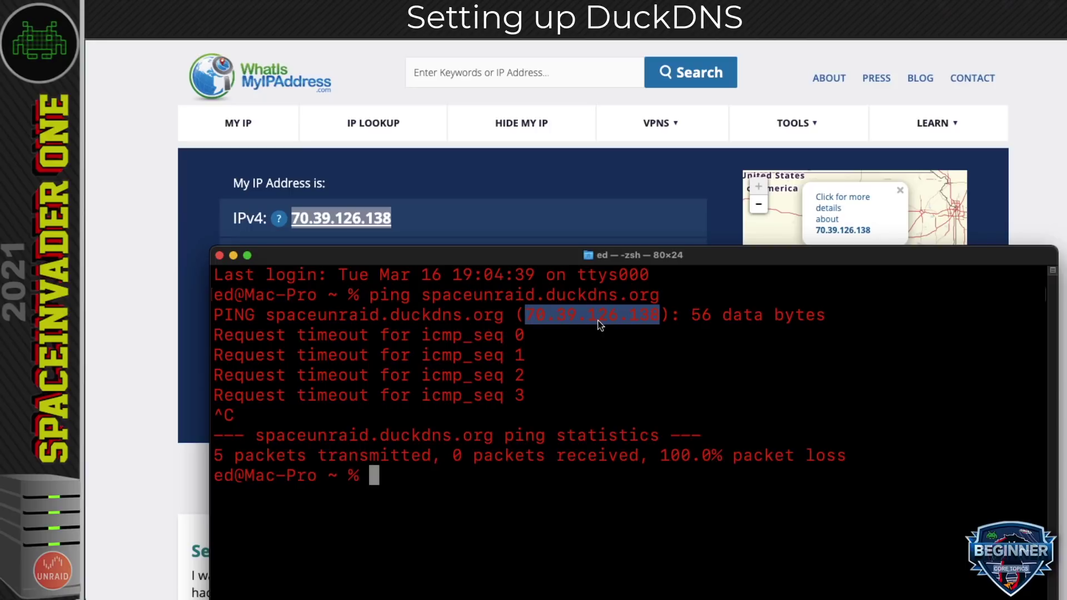
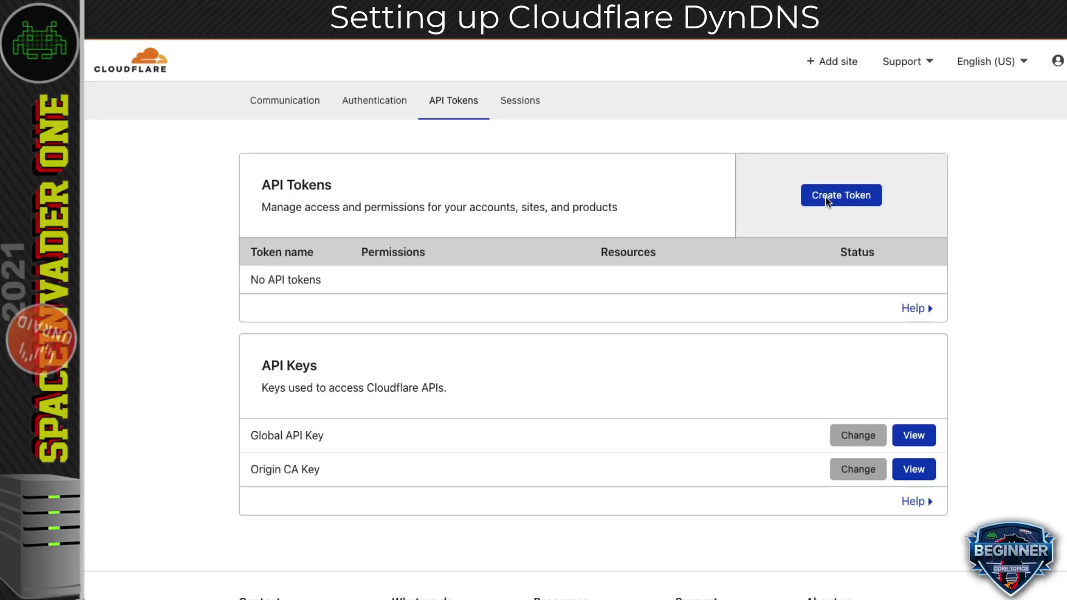
Start a new custom Cloudflare API token and name it cloudflaredyndns.
{"action": "left_click", "coordinate": [839, 197]}
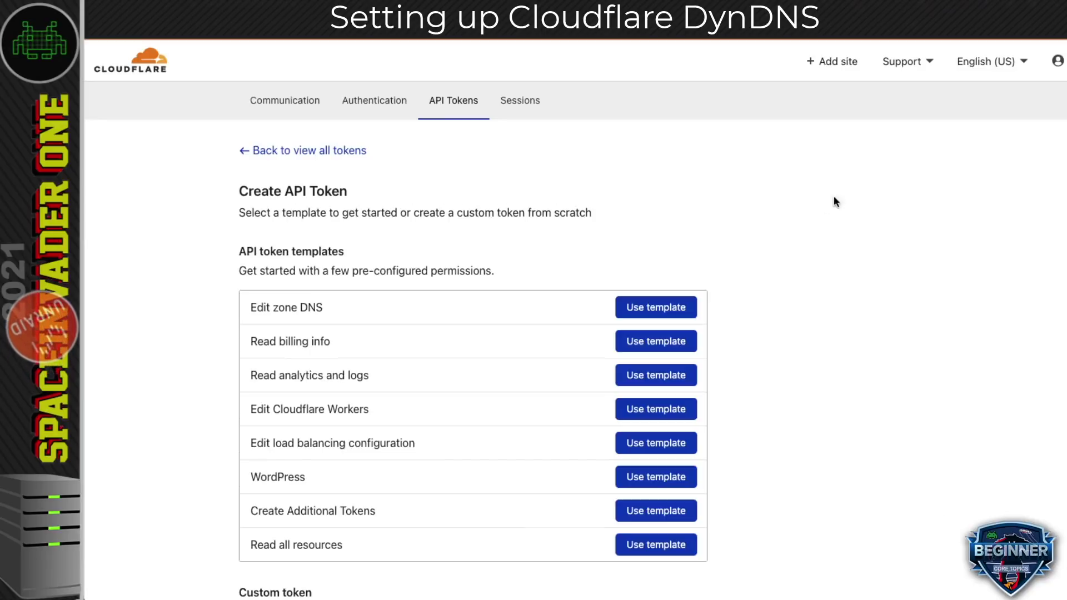
{"action": "scroll", "coordinate": [742, 199], "scroll_direction": "down", "scroll_amount": 5}
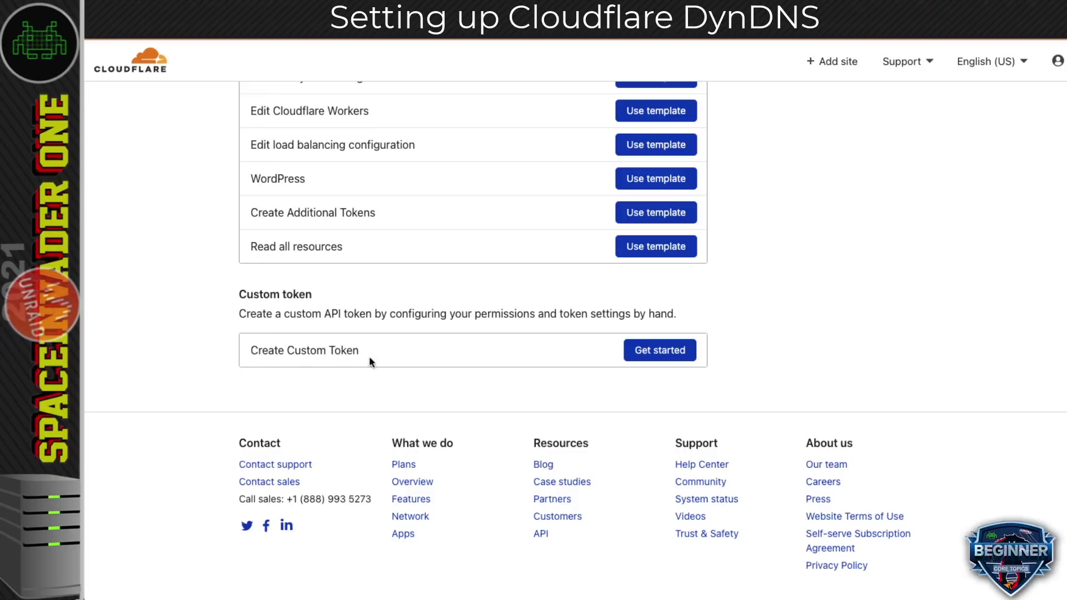
{"action": "left_click", "coordinate": [647, 351]}
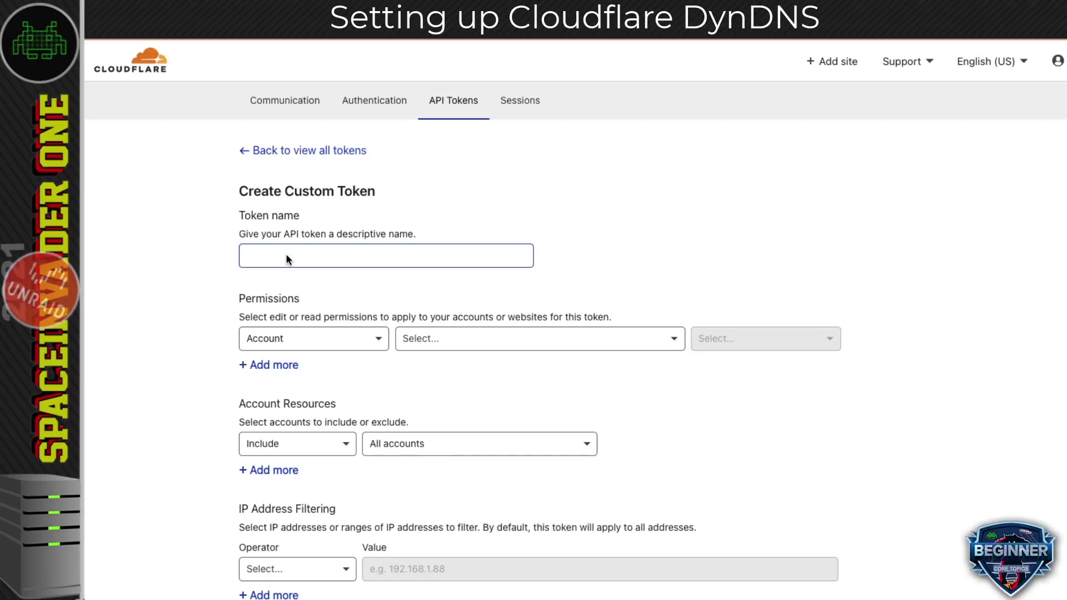
{"action": "type", "text": "cloudflaredyndns"}
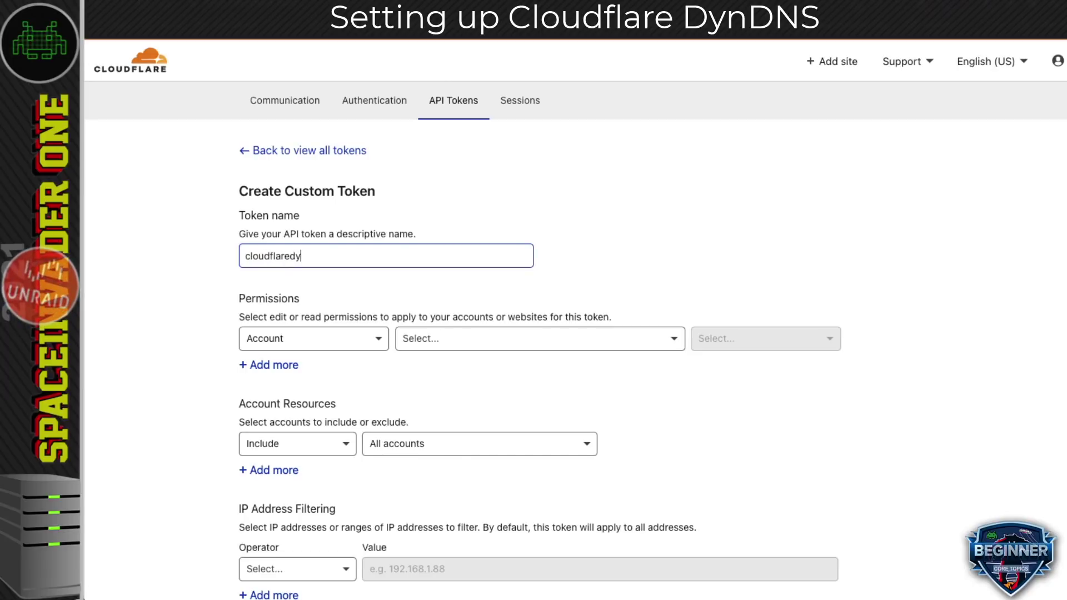
{"action": "left_click", "coordinate": [210, 250]}
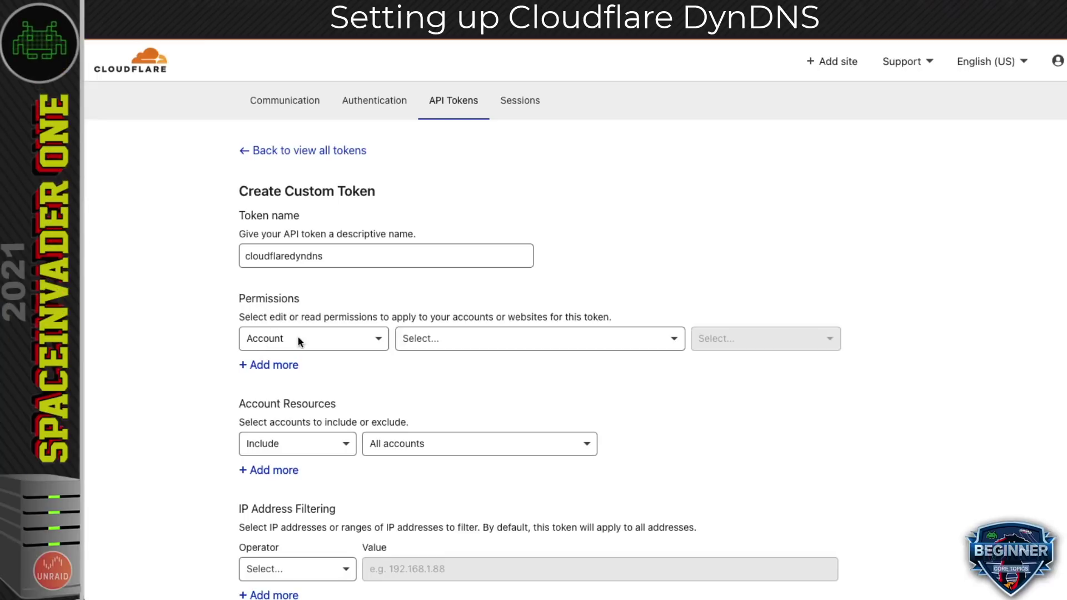
Set the token's first permission to Zone, Zone Settings, Read.
{"action": "left_click", "coordinate": [366, 340]}
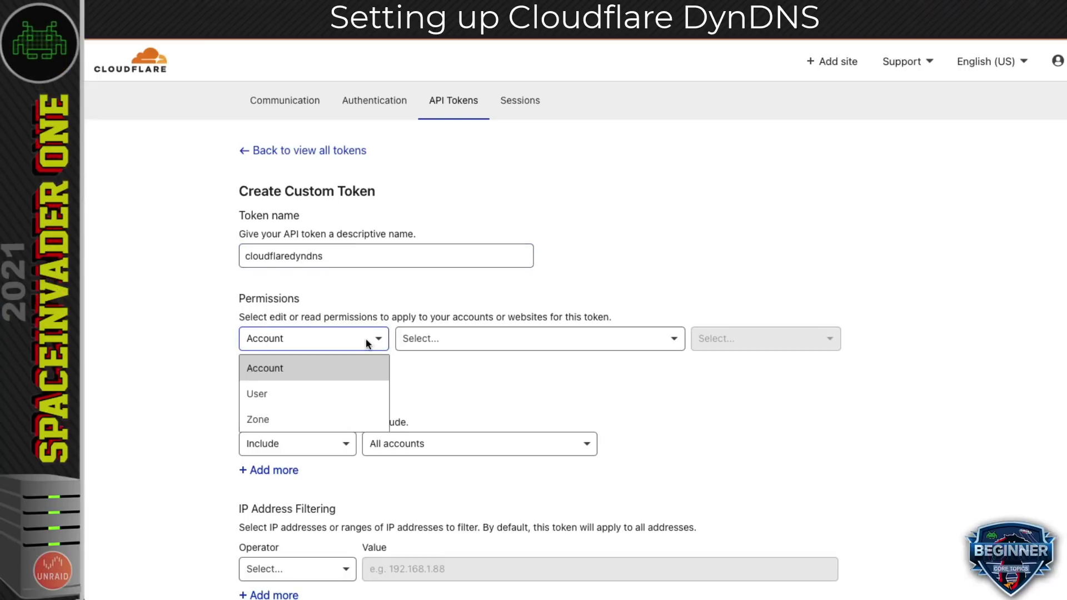
{"action": "left_click", "coordinate": [314, 416]}
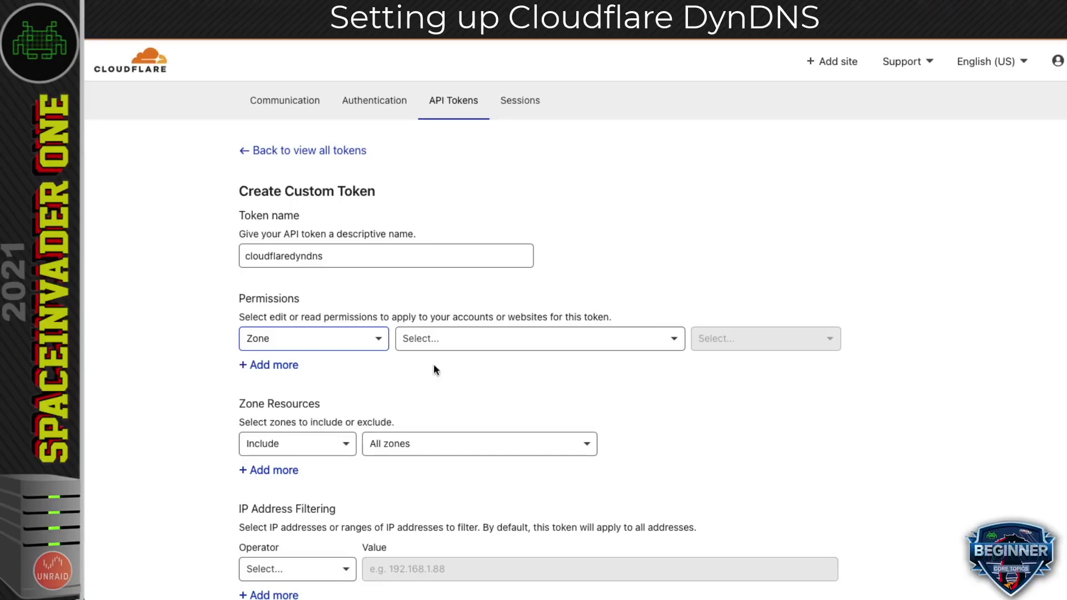
{"action": "left_click", "coordinate": [564, 340]}
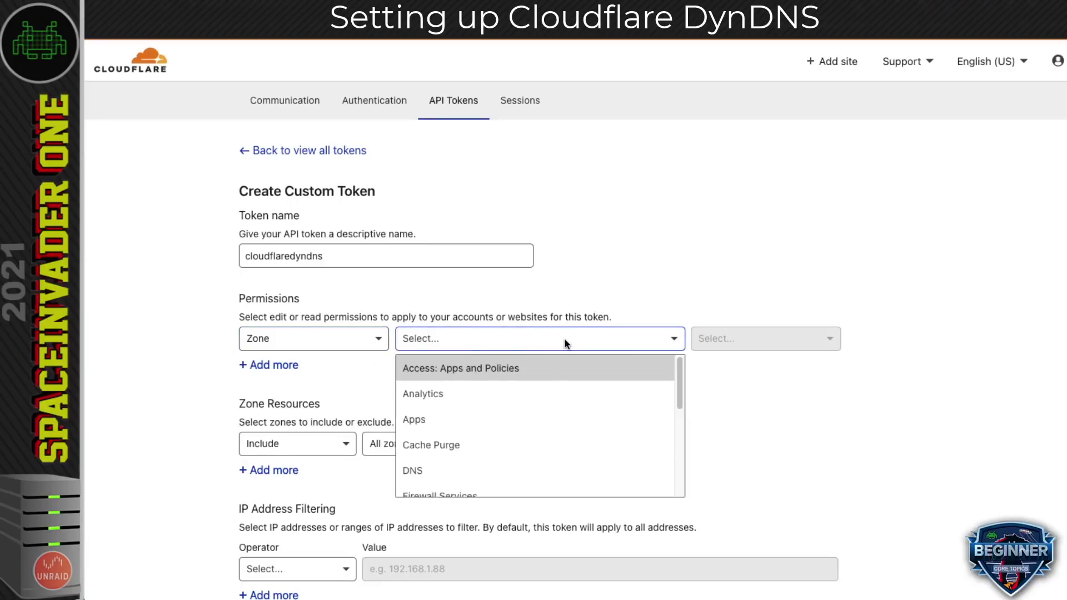
{"action": "scroll", "coordinate": [552, 401], "scroll_direction": "down", "scroll_amount": 1}
{"action": "scroll", "coordinate": [550, 397], "scroll_direction": "down", "scroll_amount": 5}
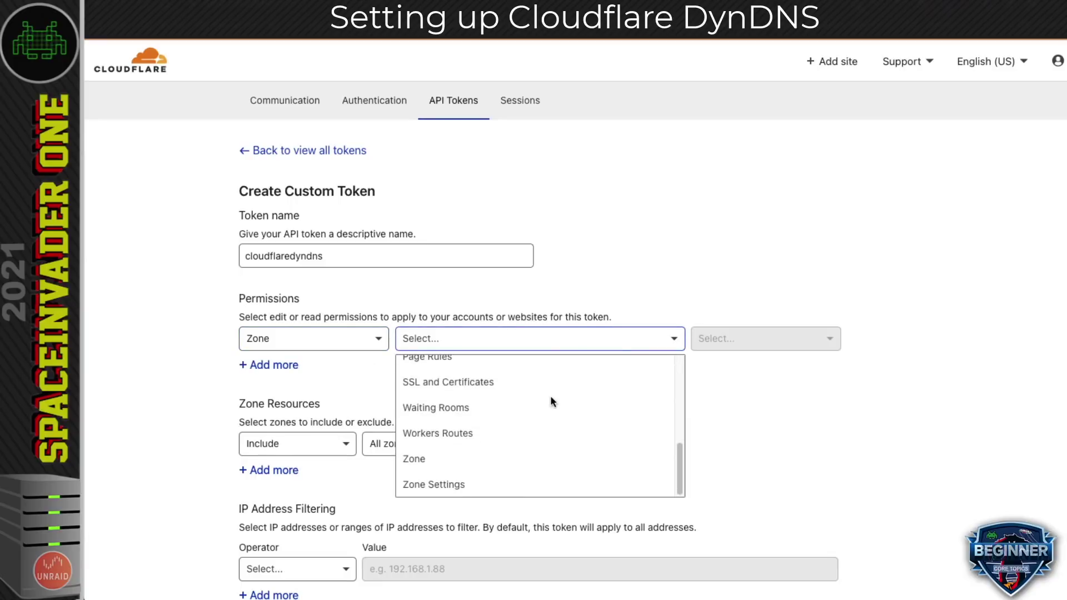
{"action": "left_click", "coordinate": [451, 480]}
{"action": "left_click", "coordinate": [737, 342]}
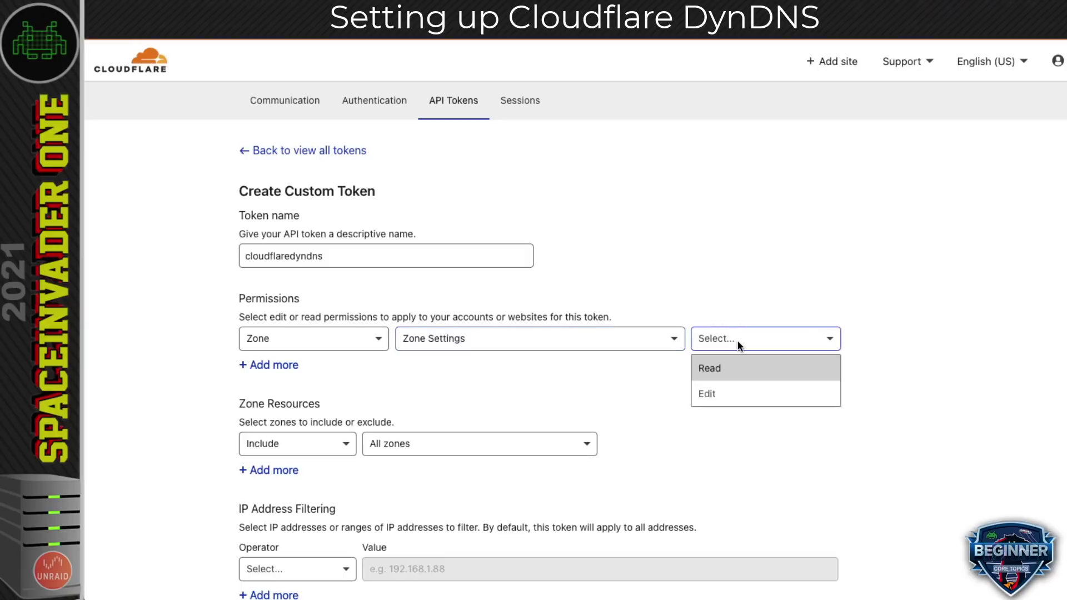
{"action": "left_click", "coordinate": [712, 368]}
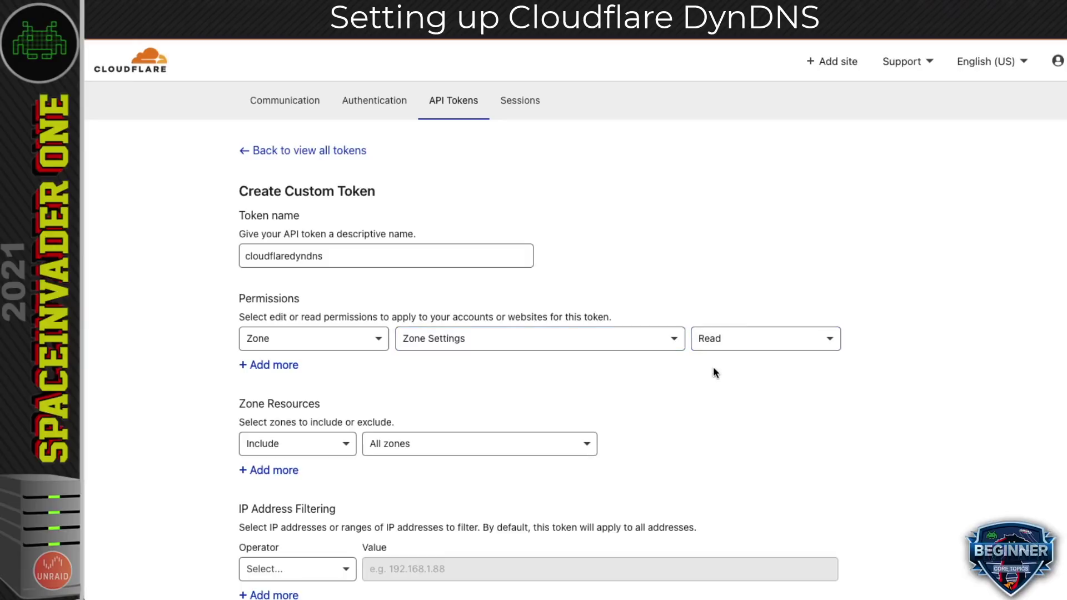
Add a second permission to the token with Zone, Zone, Read.
{"action": "left_click", "coordinate": [263, 366]}
{"action": "left_click", "coordinate": [359, 369]}
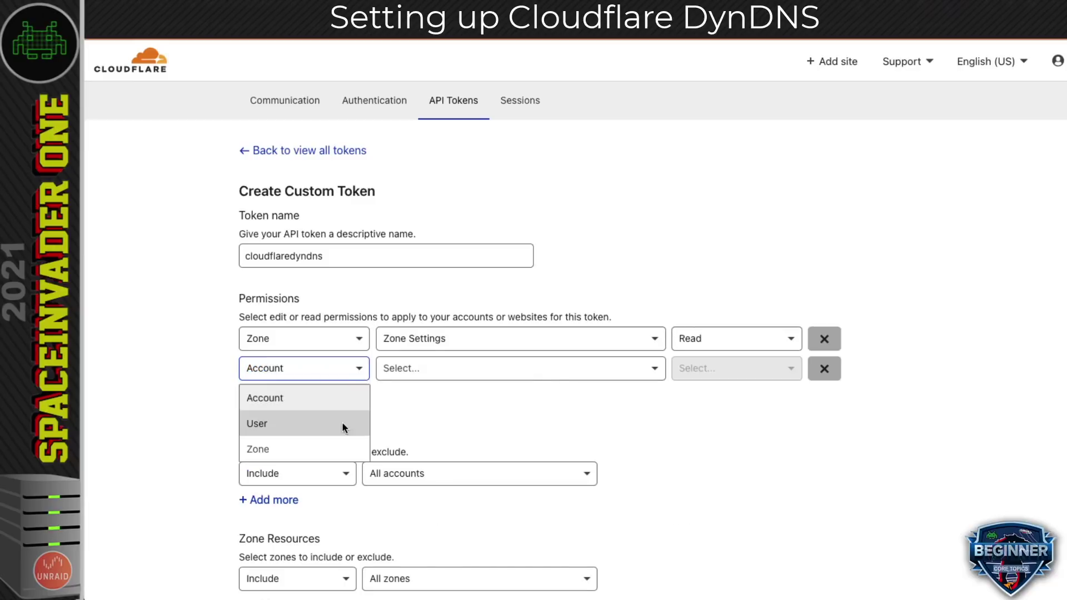
{"action": "left_click", "coordinate": [328, 448]}
{"action": "left_click", "coordinate": [460, 371]}
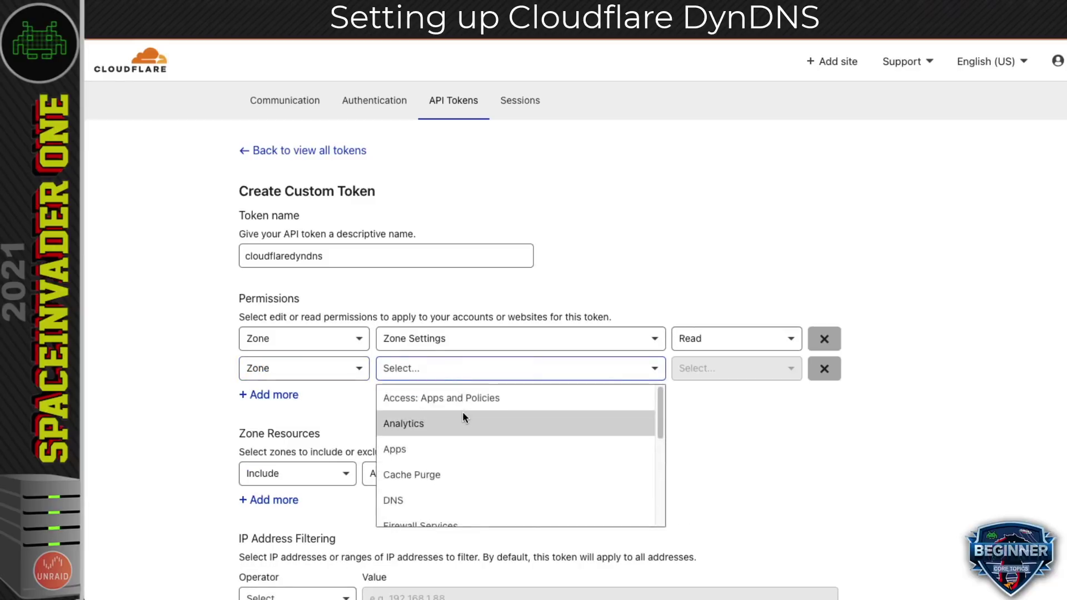
{"action": "scroll", "coordinate": [463, 412], "scroll_direction": "down", "scroll_amount": 5}
{"action": "left_click", "coordinate": [417, 484]}
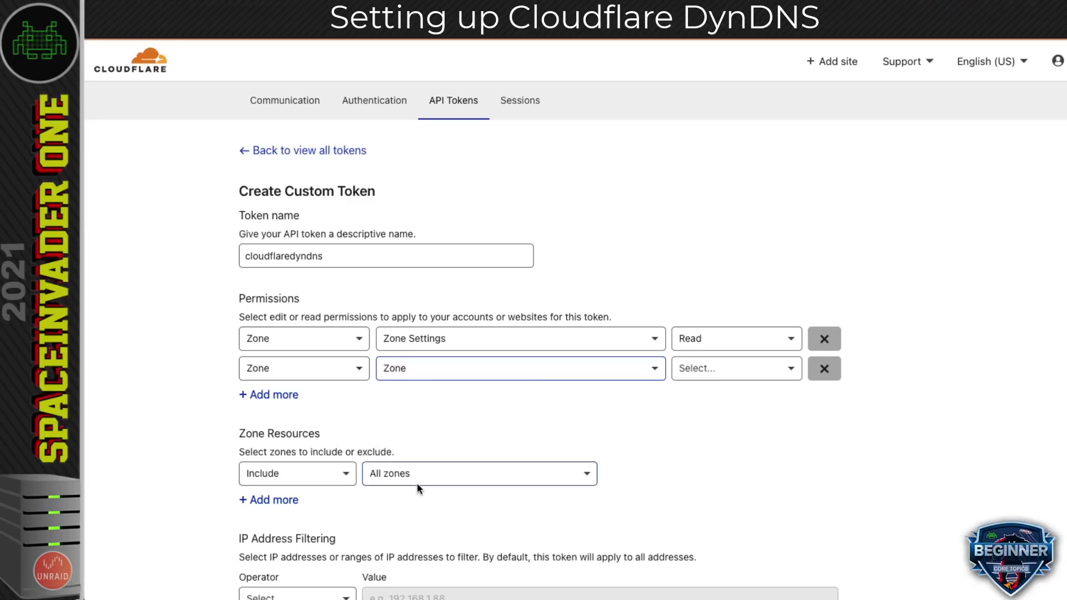
{"action": "left_click", "coordinate": [701, 371]}
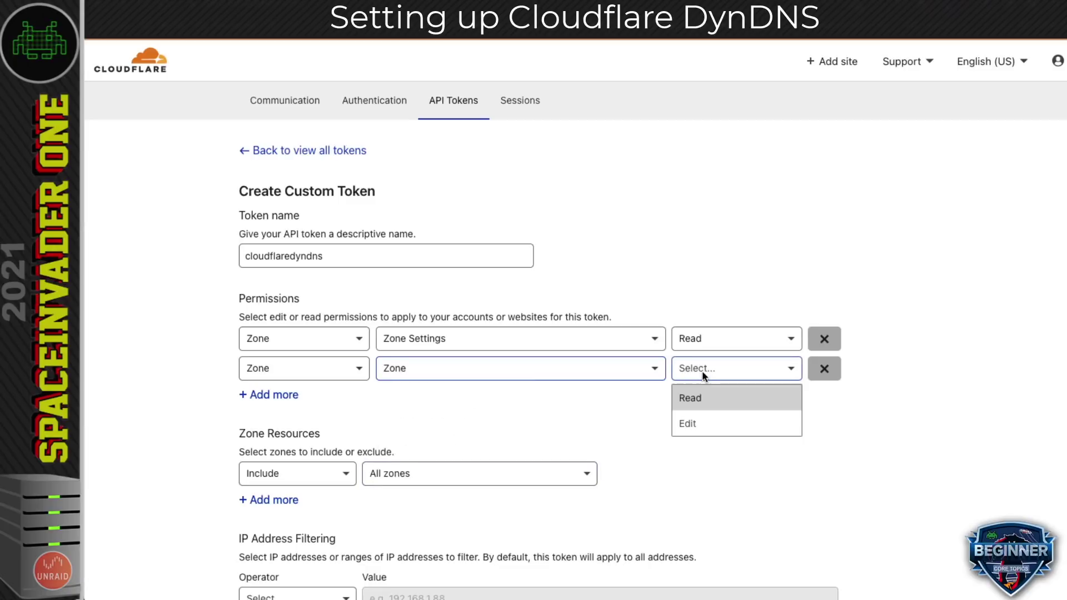
{"action": "left_click", "coordinate": [691, 400]}
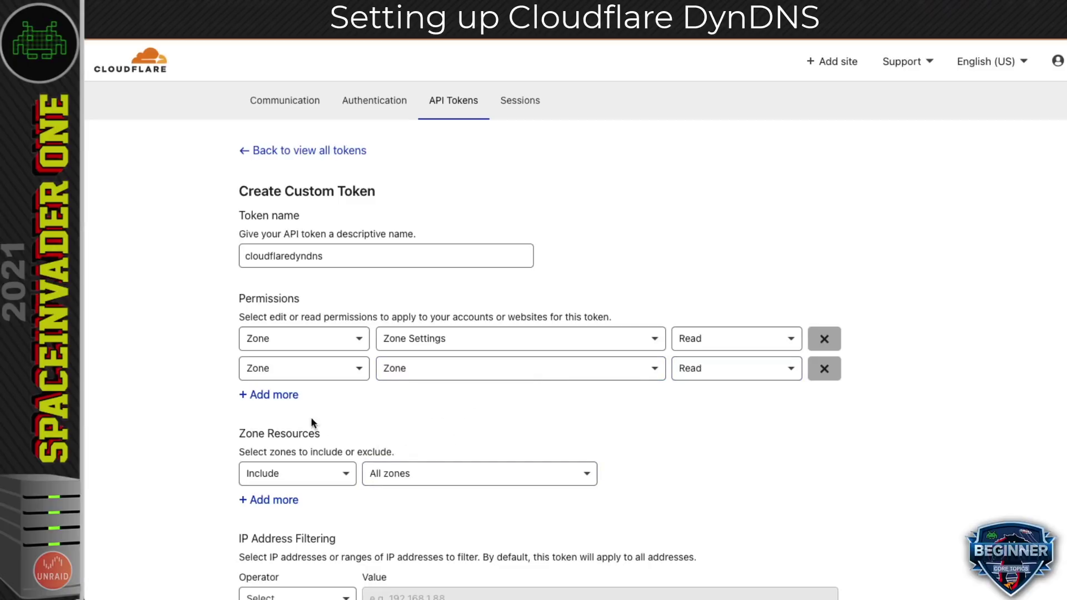
Add a third permission to the token with Zone, DNS, Edit.
{"action": "left_click", "coordinate": [264, 395]}
{"action": "left_click", "coordinate": [276, 479]}
{"action": "left_click", "coordinate": [471, 398]}
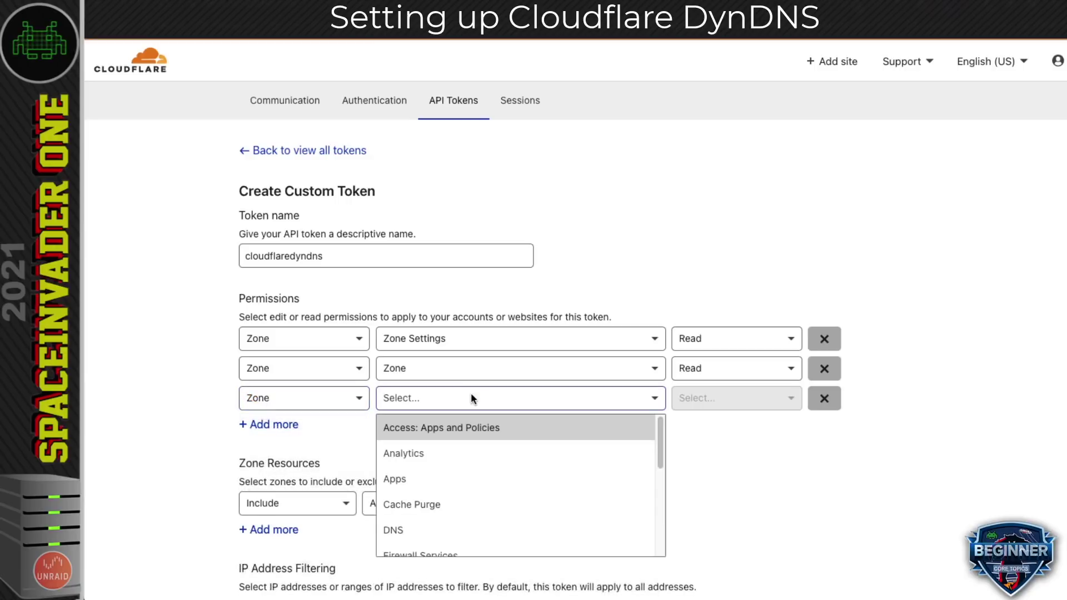
{"action": "left_click", "coordinate": [405, 531]}
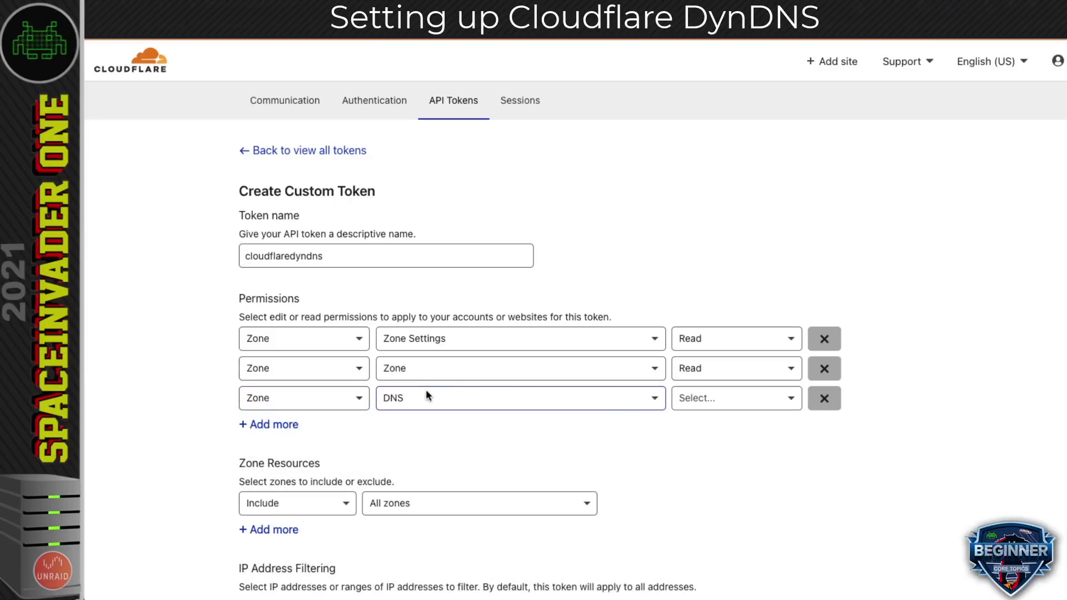
{"action": "left_click", "coordinate": [697, 400]}
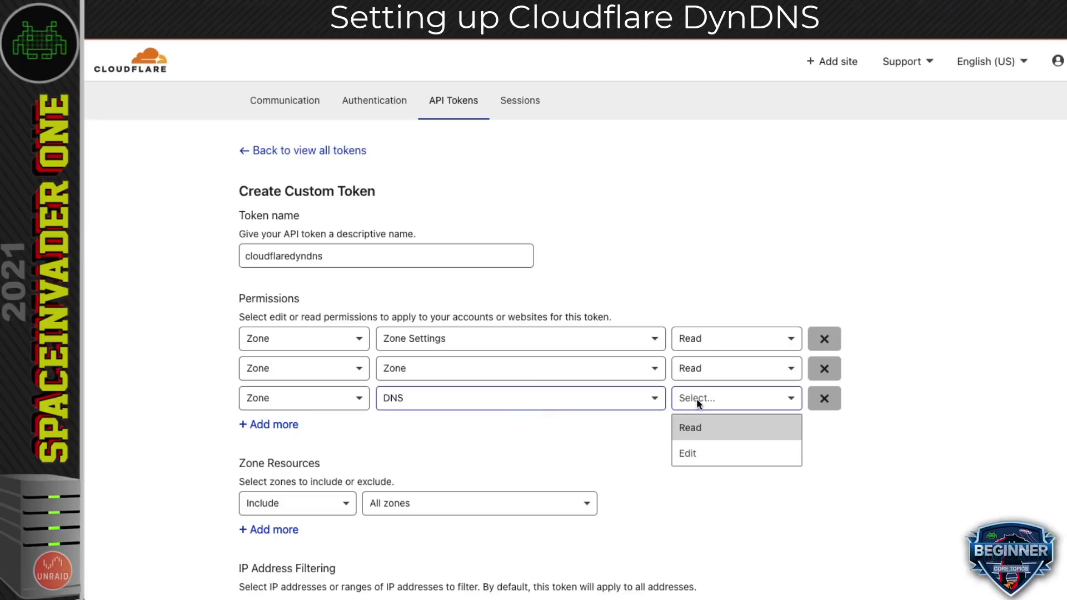
{"action": "left_click", "coordinate": [698, 451]}
Set the zone resources to include all zones from an account and choose the listed account.
{"action": "scroll", "coordinate": [325, 456], "scroll_direction": "down", "scroll_amount": 2}
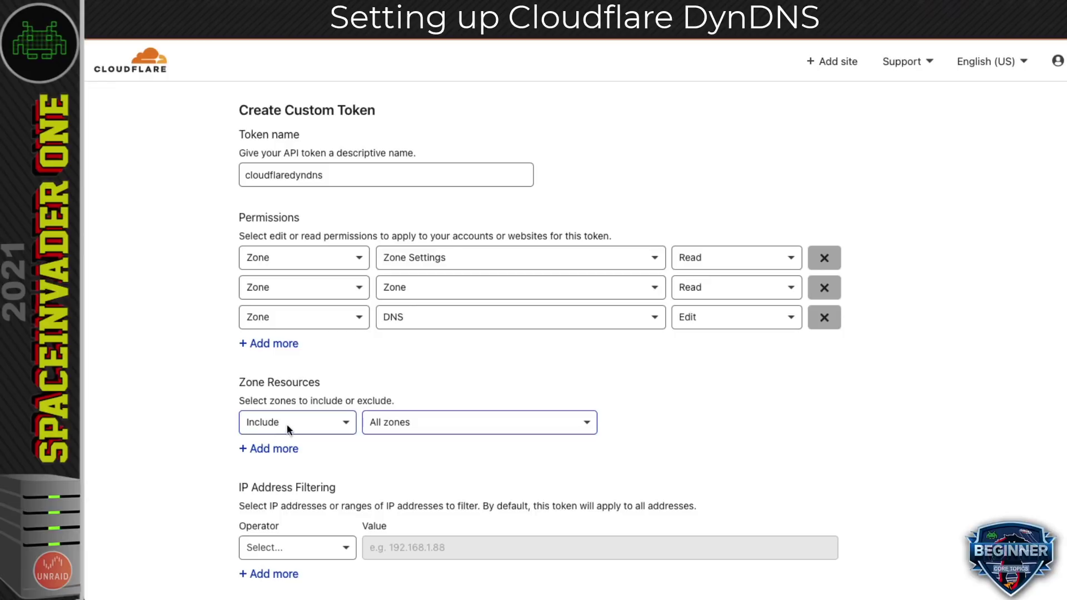
{"action": "scroll", "coordinate": [311, 416], "scroll_direction": "up", "scroll_amount": 1}
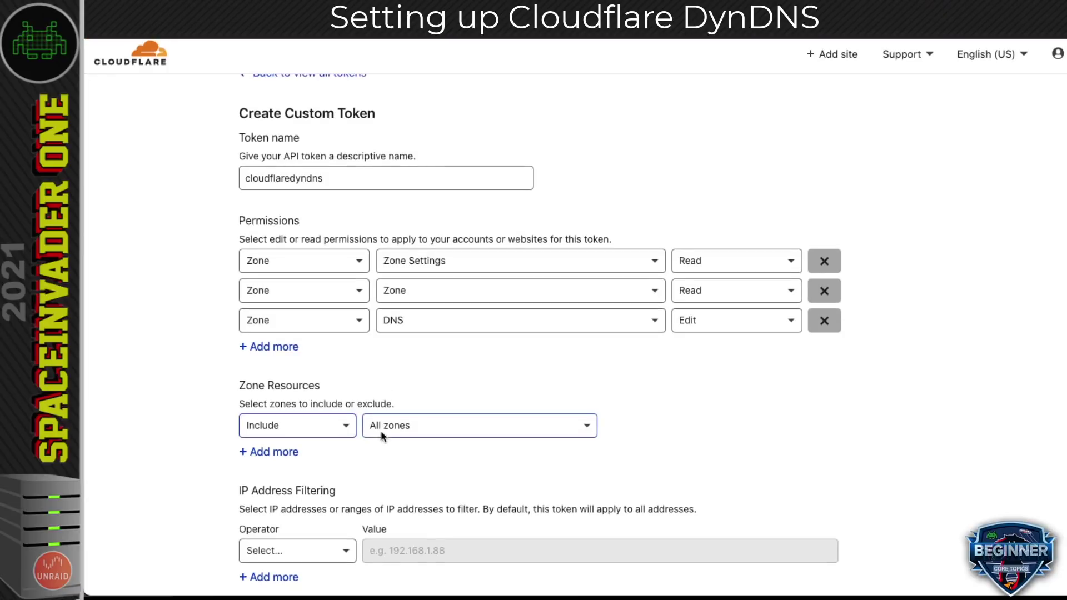
{"action": "left_click", "coordinate": [398, 426]}
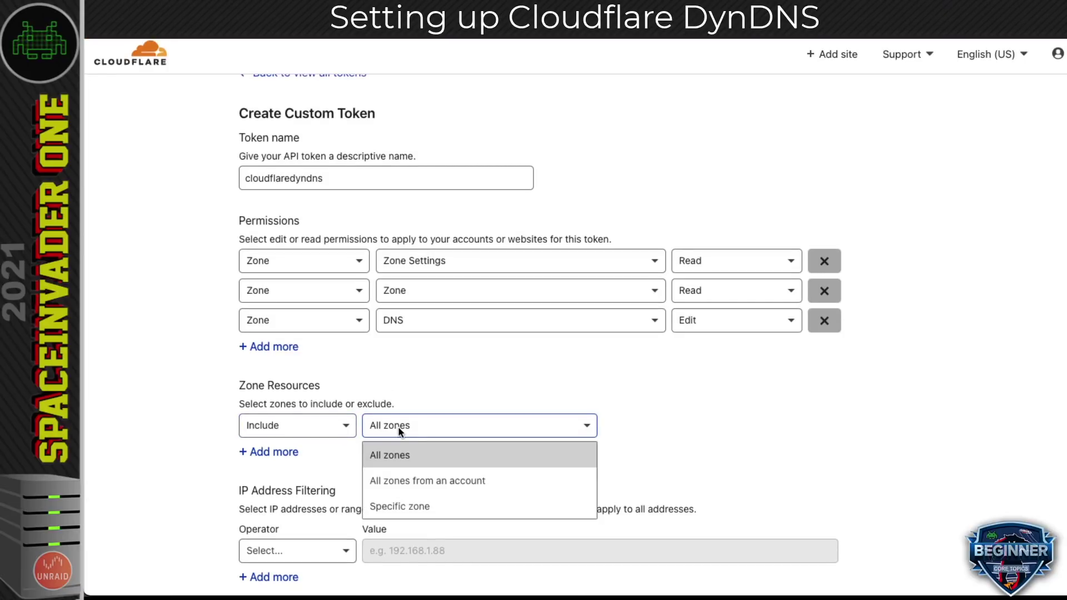
{"action": "left_click", "coordinate": [419, 484]}
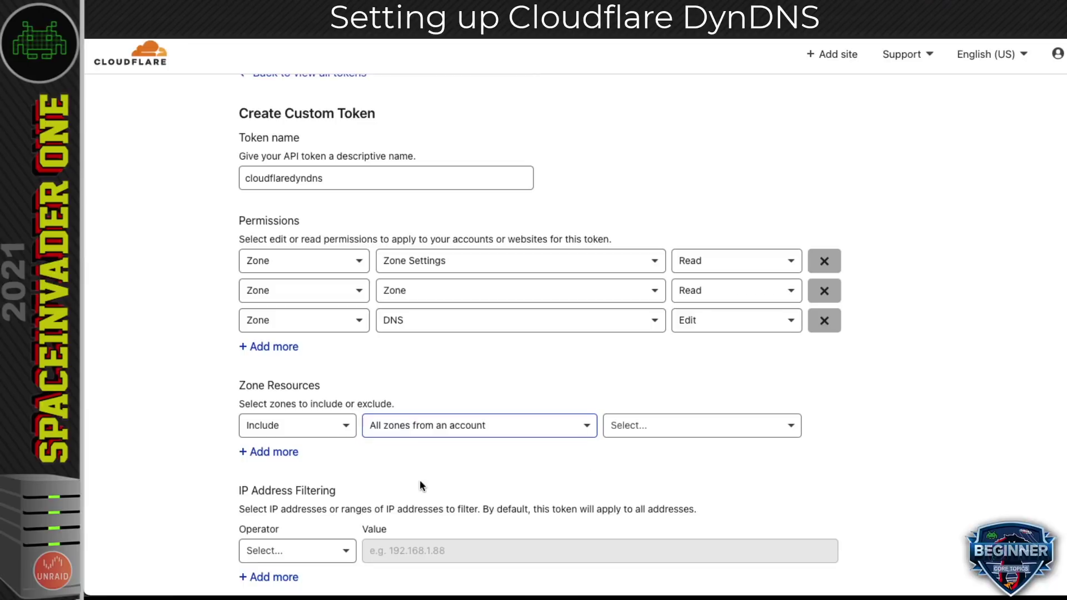
{"action": "left_click", "coordinate": [664, 426]}
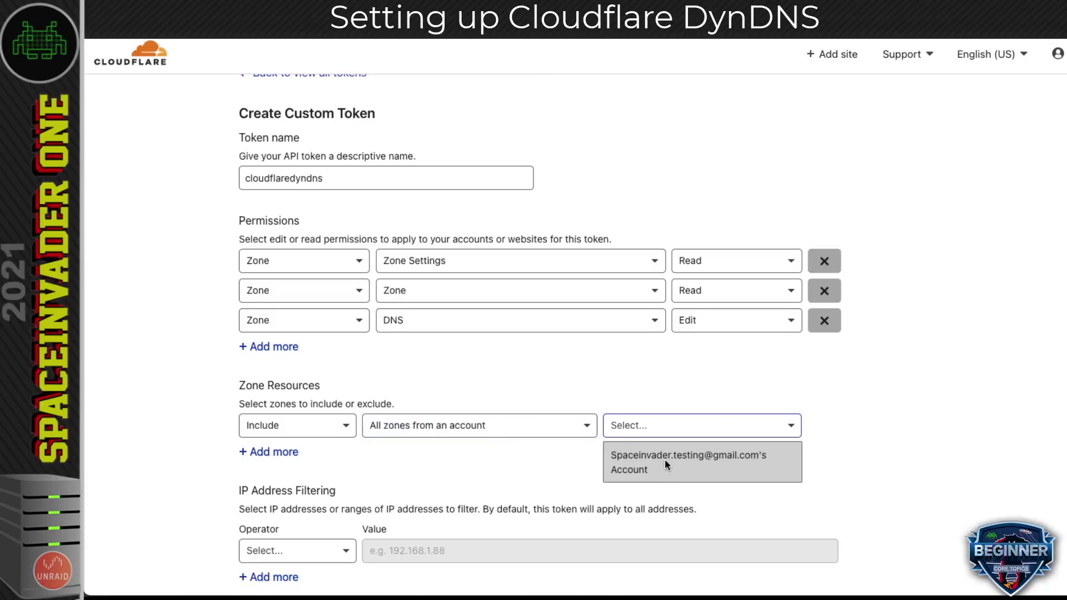
{"action": "left_click", "coordinate": [665, 461]}
Continue to the token summary, create the API token and copy it.
{"action": "scroll", "coordinate": [468, 466], "scroll_direction": "down", "scroll_amount": 5}
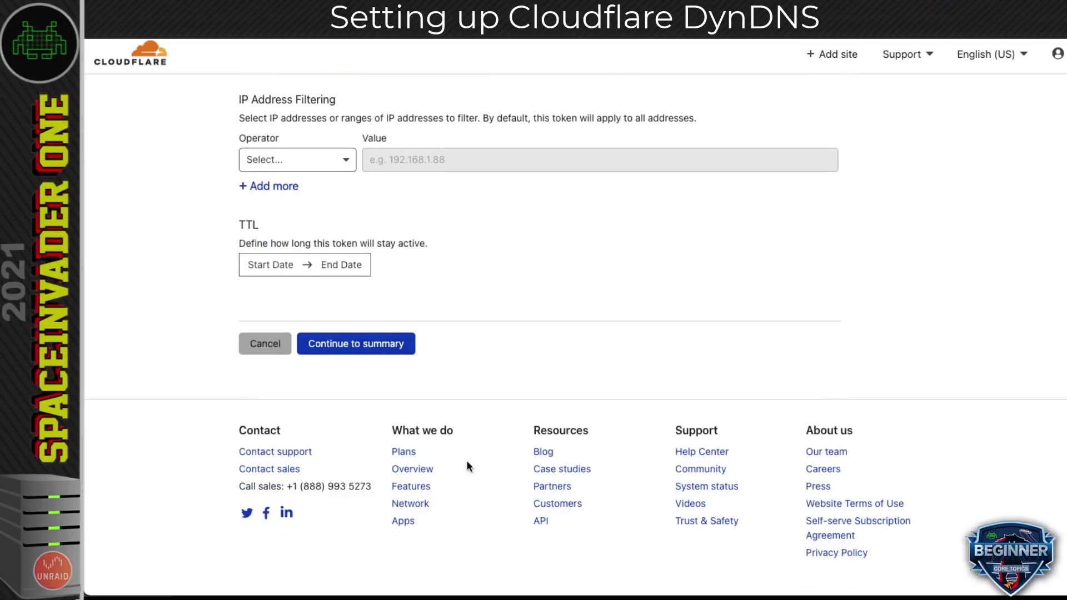
{"action": "left_click", "coordinate": [335, 346]}
{"action": "left_click", "coordinate": [332, 290]}
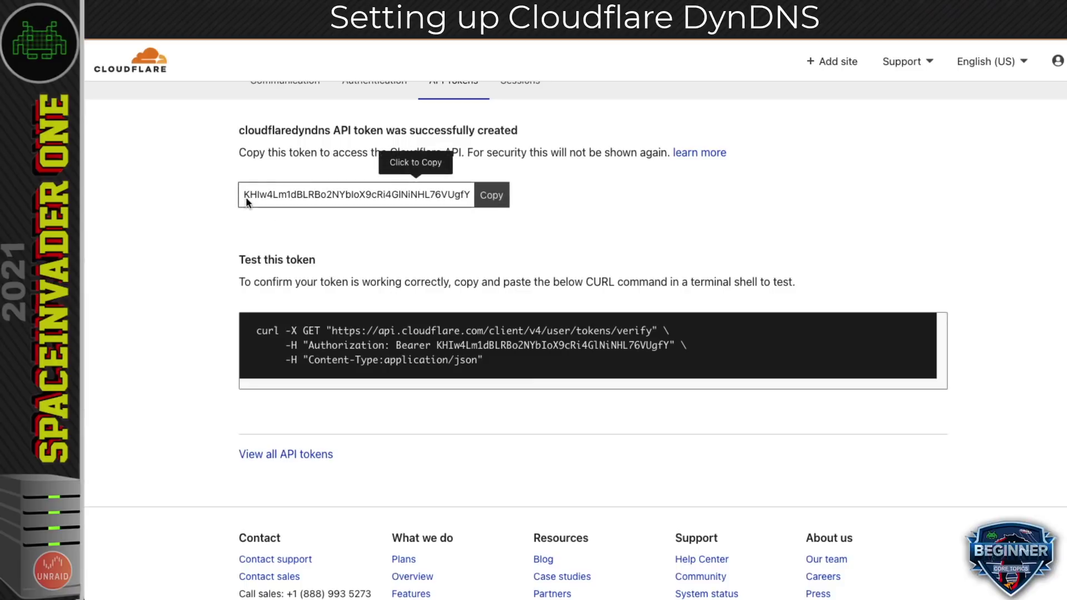
{"action": "left_click", "coordinate": [493, 200]}
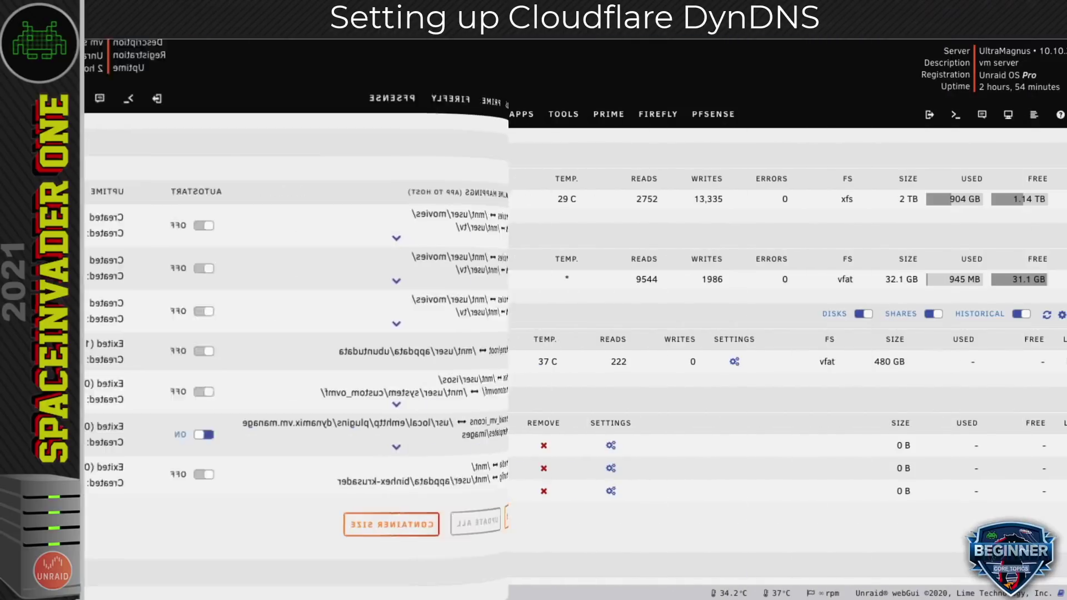
Switch to Unraid, search Community Applications for "cloudflare ddns" and start installing Cloudflare DDNS from the Selfhosters Unraid Discord Repository.
{"action": "left_click", "coordinate": [521, 113]}
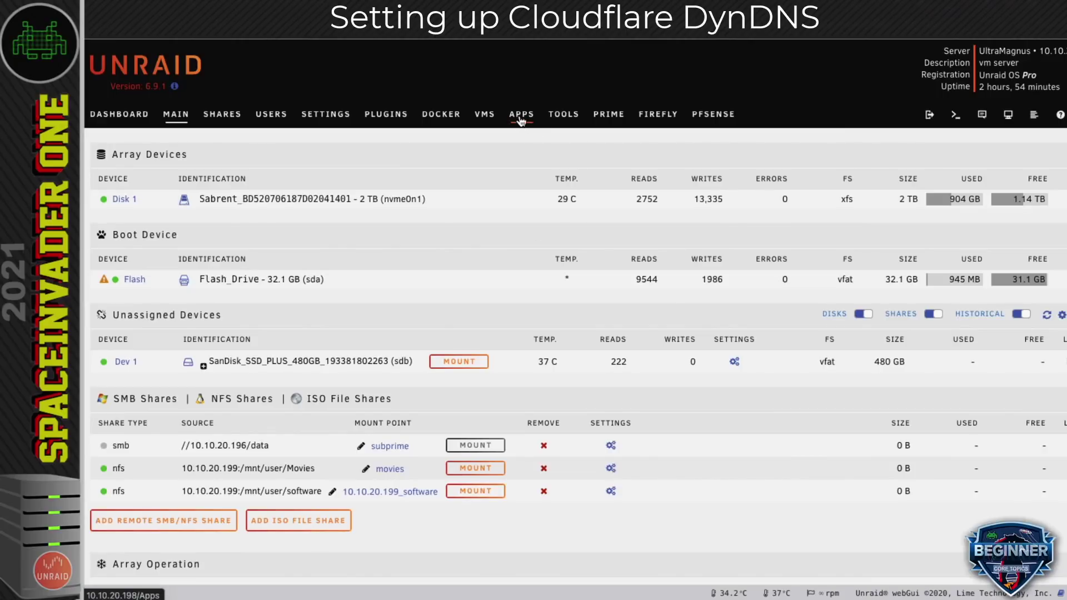
{"action": "type", "text": "cloudflare"}
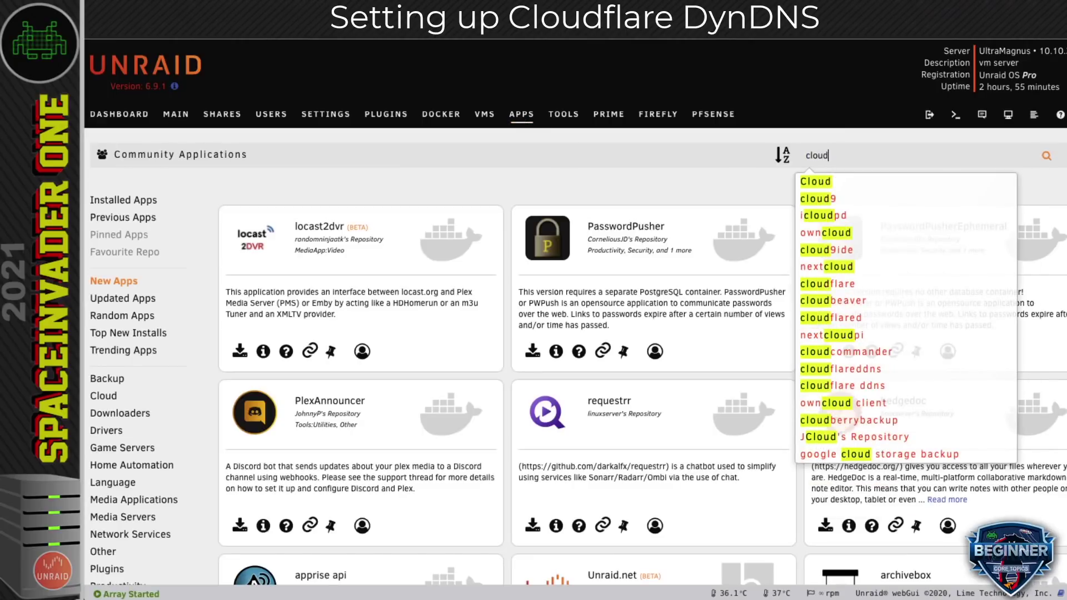
{"action": "left_click", "coordinate": [842, 232]}
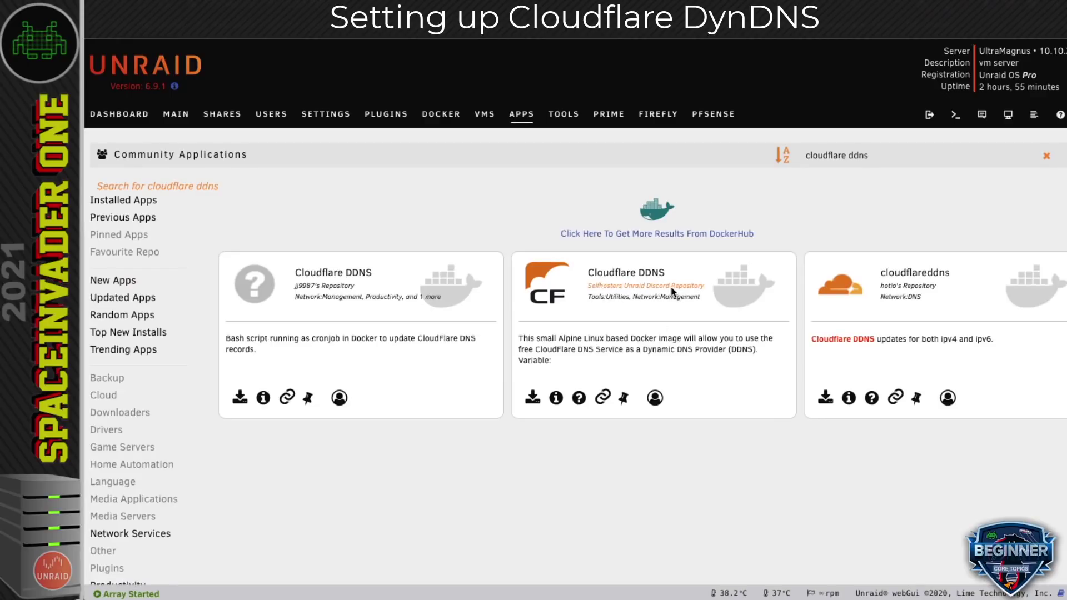
{"action": "left_click", "coordinate": [540, 394]}
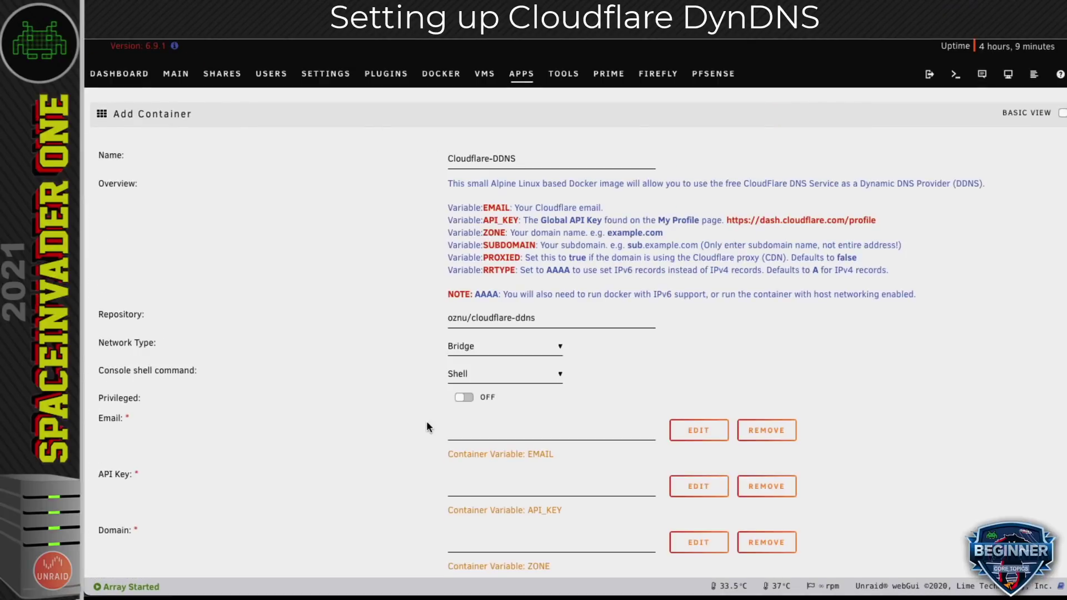
Remove the Email variable from the Cloudflare-DDNS container template.
{"action": "scroll", "coordinate": [426, 427], "scroll_direction": "down", "scroll_amount": 2}
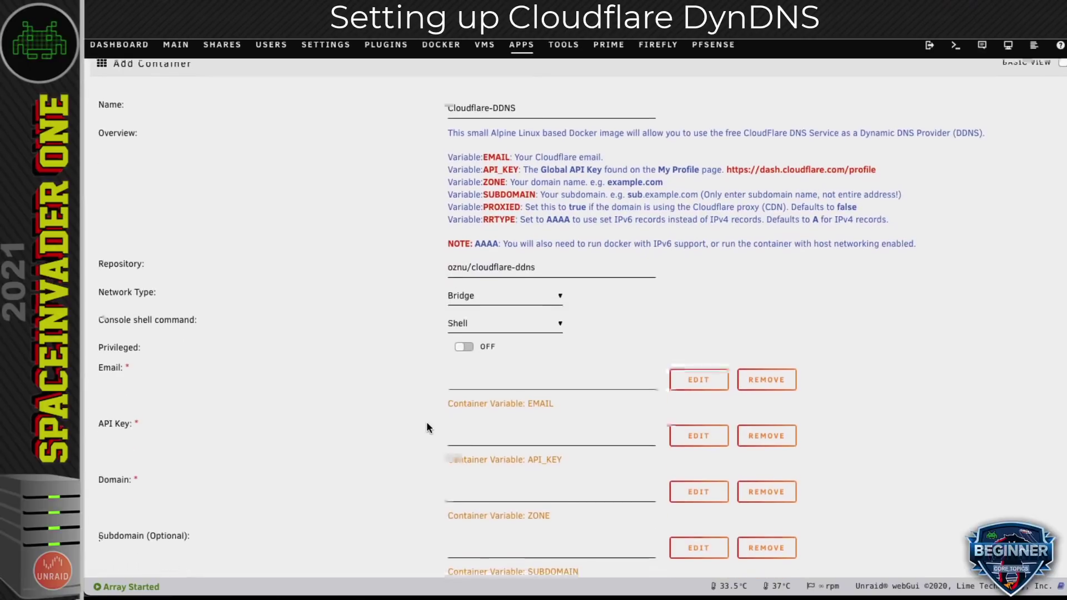
{"action": "scroll", "coordinate": [427, 428], "scroll_direction": "down", "scroll_amount": 1}
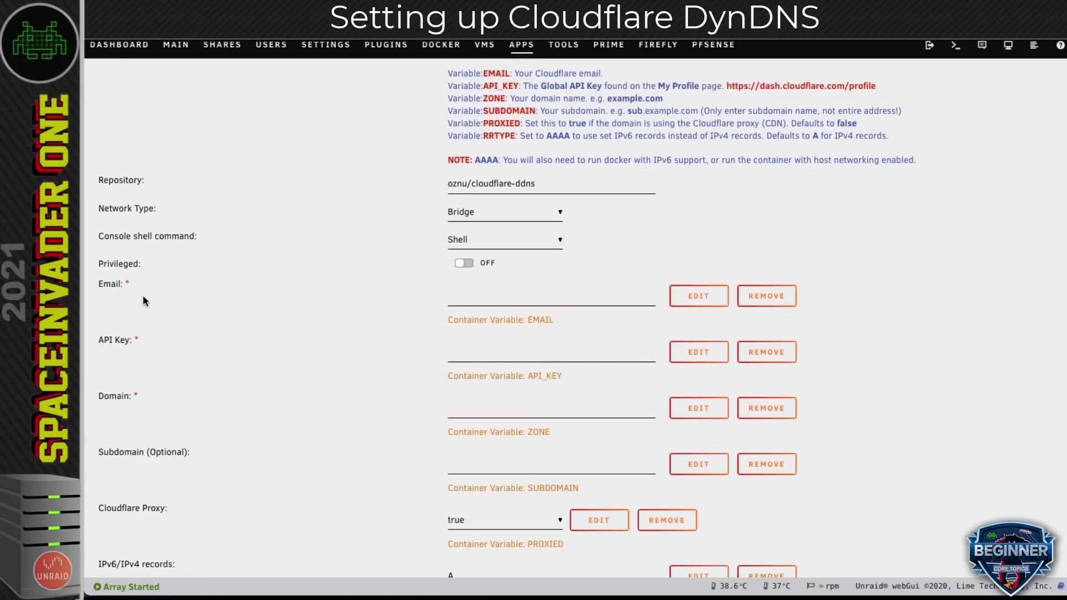
{"action": "double_click", "coordinate": [112, 284]}
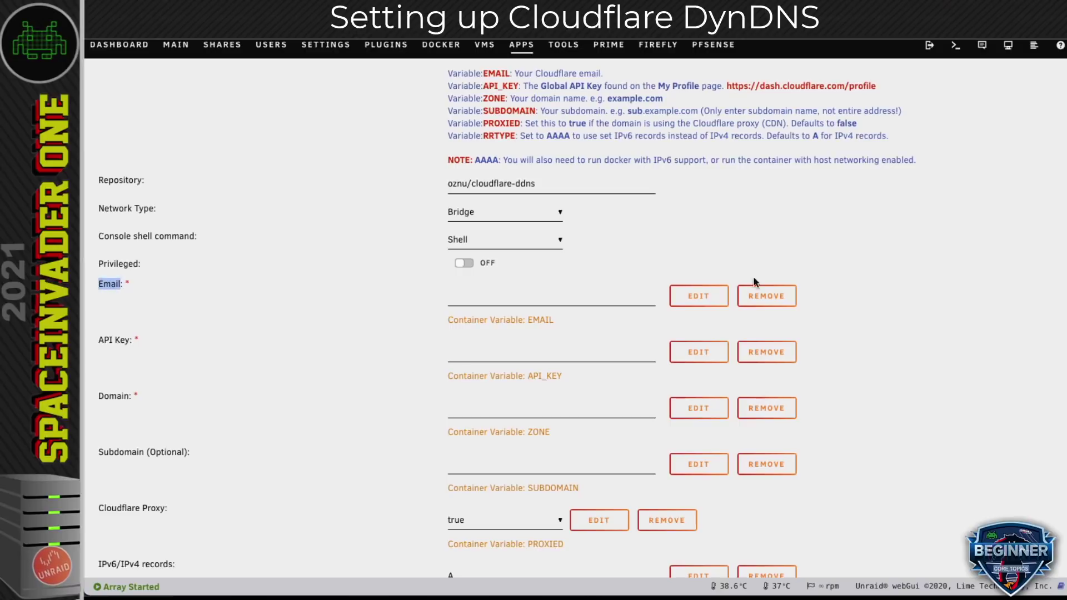
{"action": "left_click", "coordinate": [763, 299]}
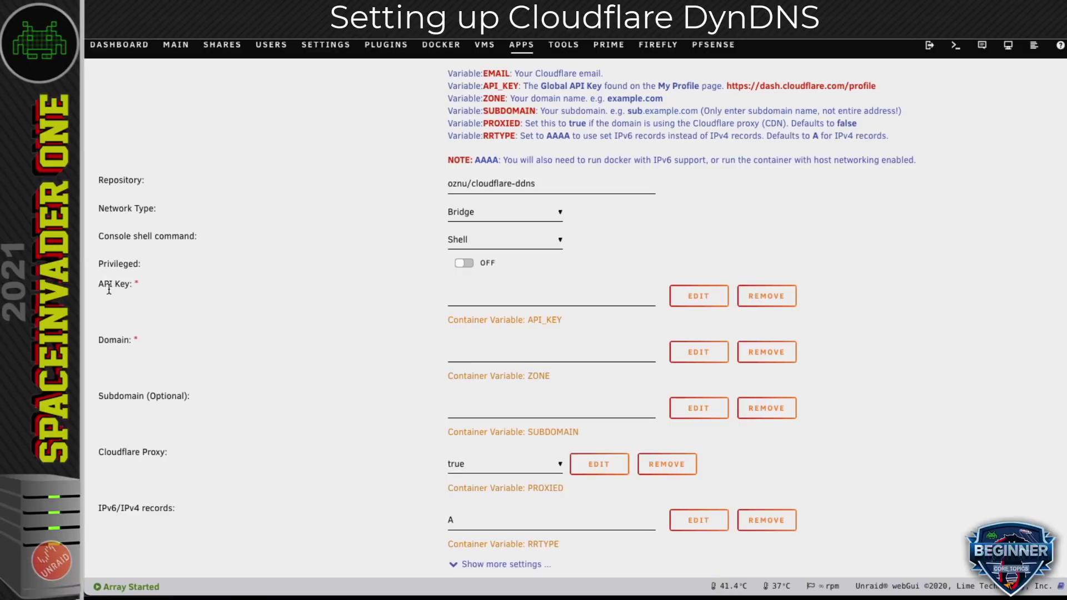
Paste the copied Cloudflare API token as the API Key of the Cloudflare-DDNS container.
{"action": "left_click", "coordinate": [457, 301]}
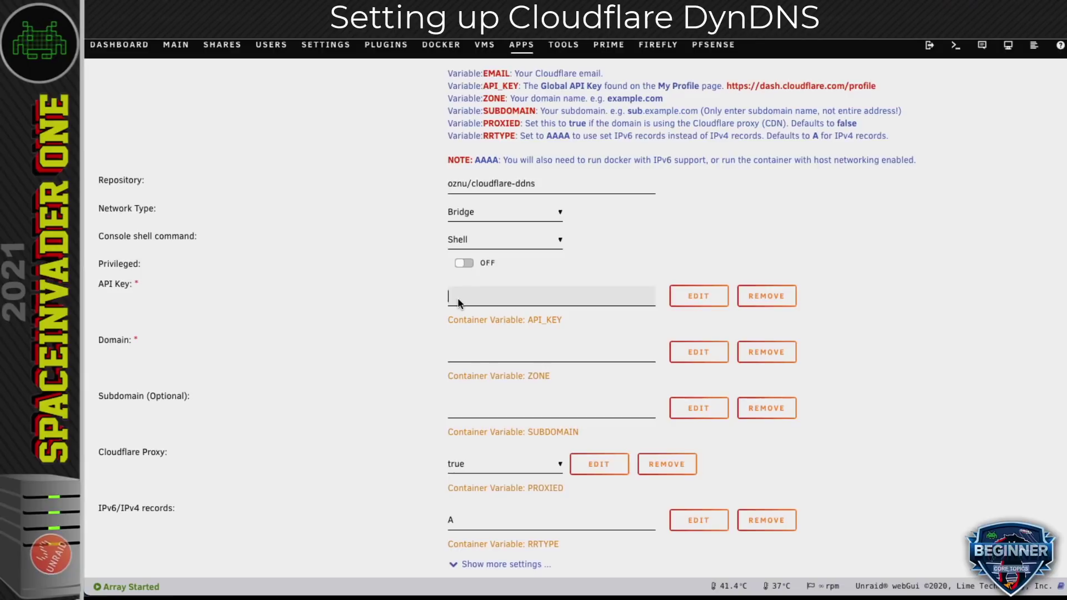
{"action": "right_click", "coordinate": [456, 297]}
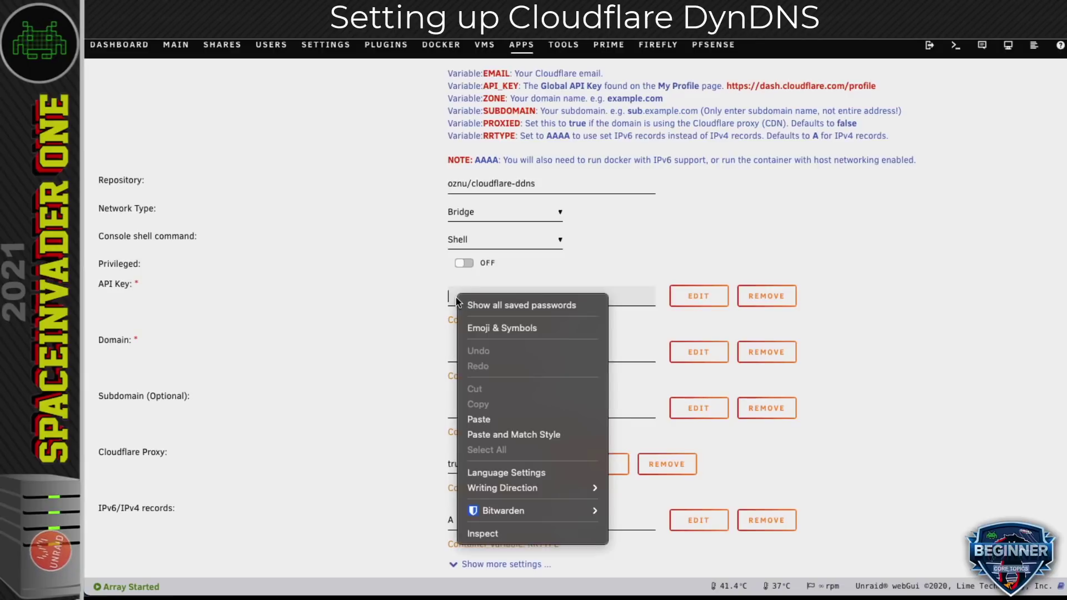
{"action": "left_click", "coordinate": [489, 418]}
Set the container's domain to yourdomain.one and its subdomain to dynamic.
{"action": "left_click", "coordinate": [468, 343]}
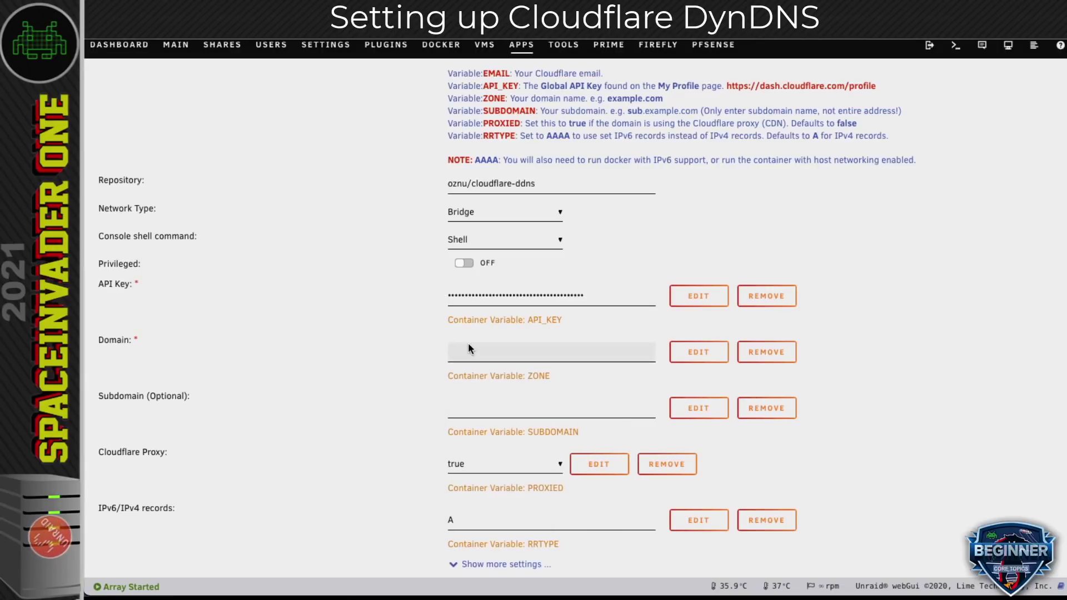
{"action": "type", "text": "yourdomain.one"}
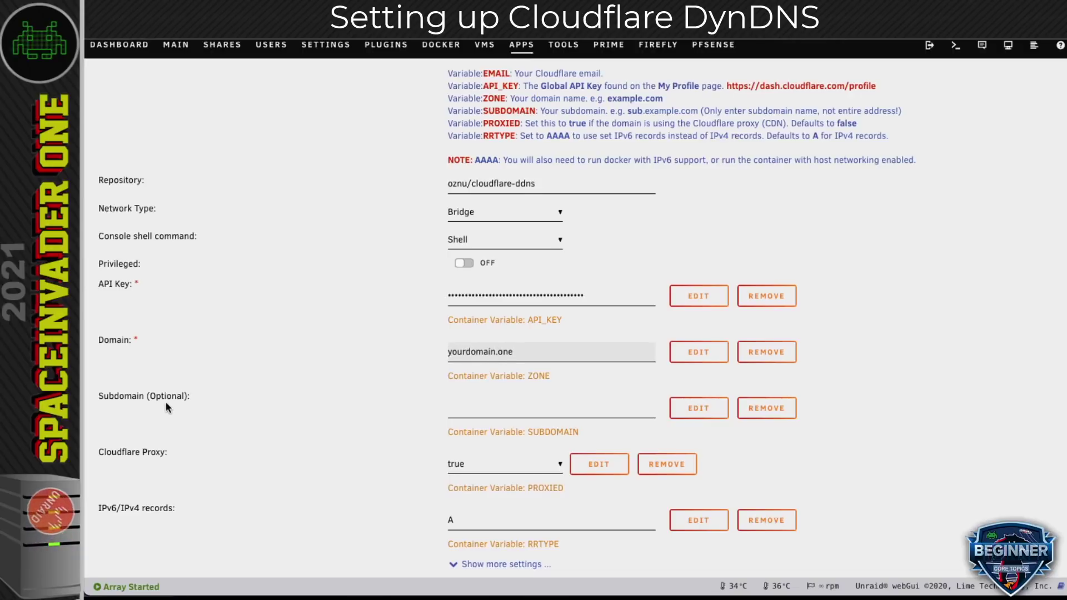
{"action": "left_click", "coordinate": [453, 413]}
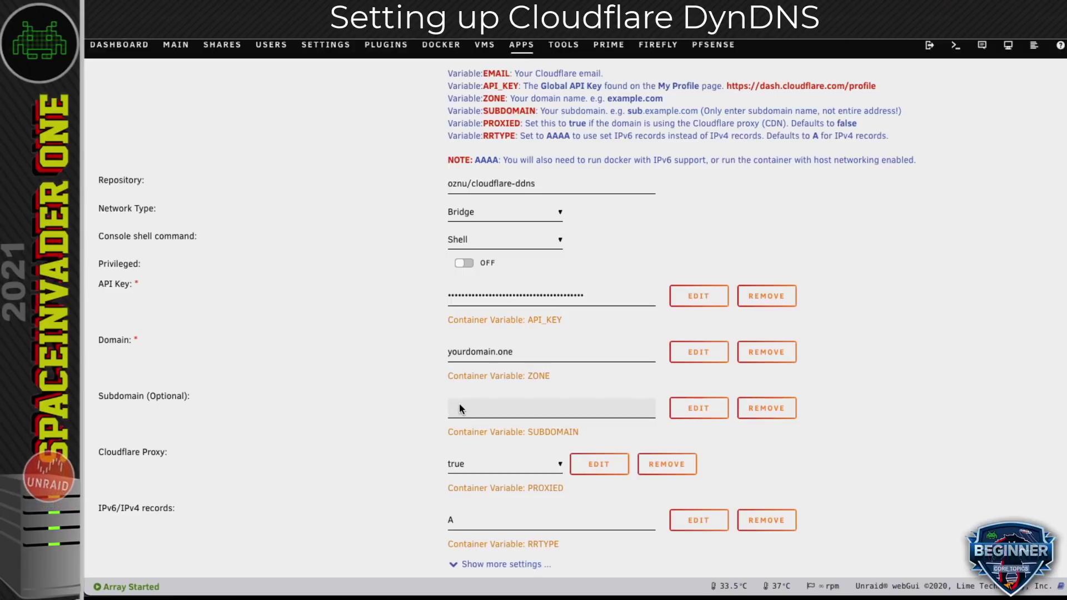
{"action": "type", "text": "dy"}
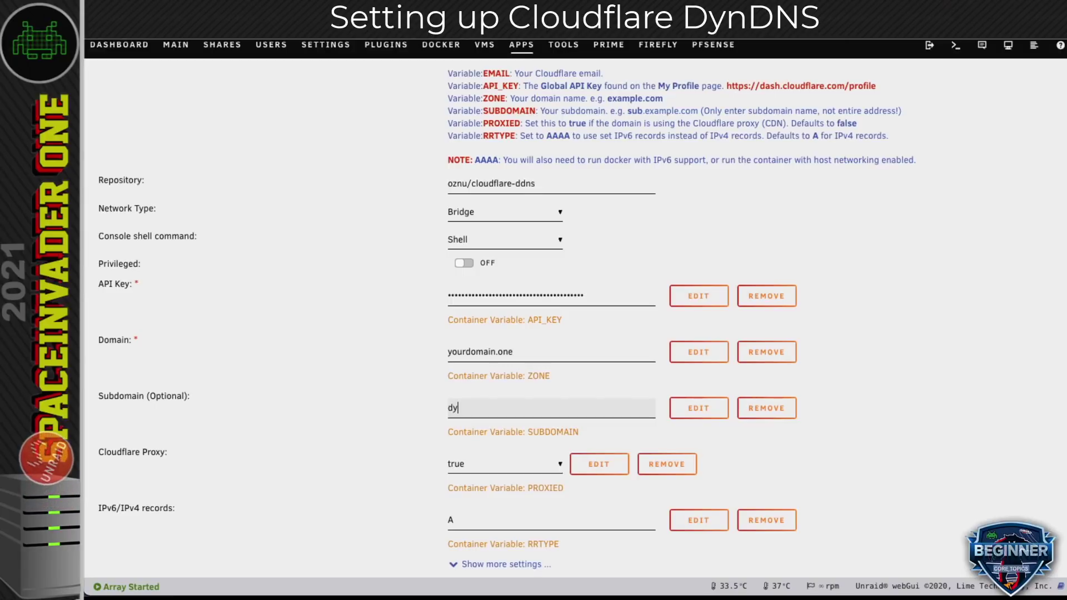
{"action": "type", "text": "namic"}
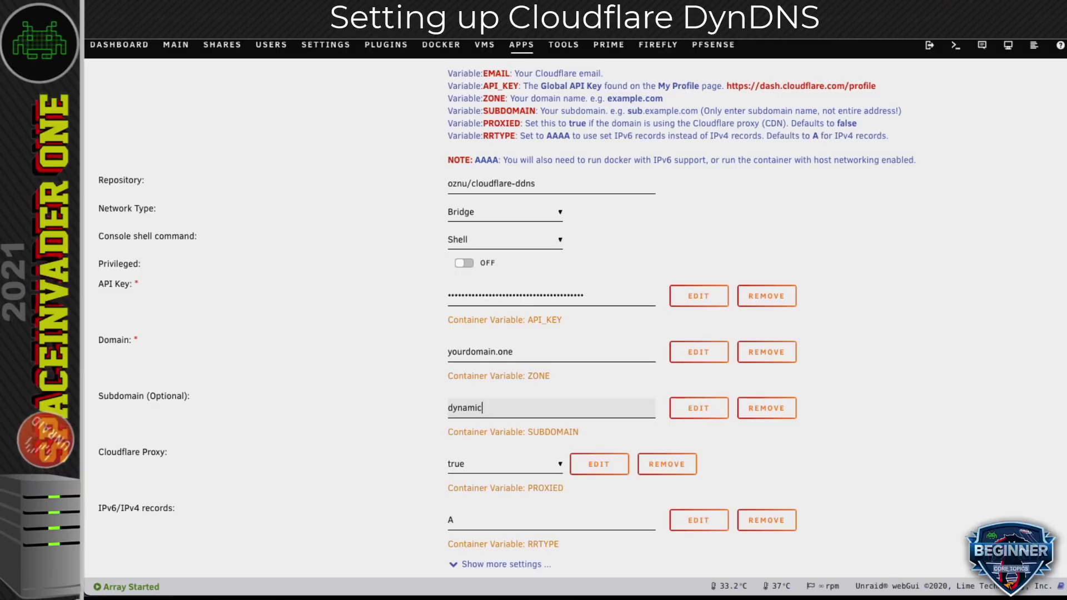
Apply the Cloudflare-DDNS template with the proxy and record type kept as they are, and finish the installation.
{"action": "scroll", "coordinate": [433, 489], "scroll_direction": "down", "scroll_amount": 1}
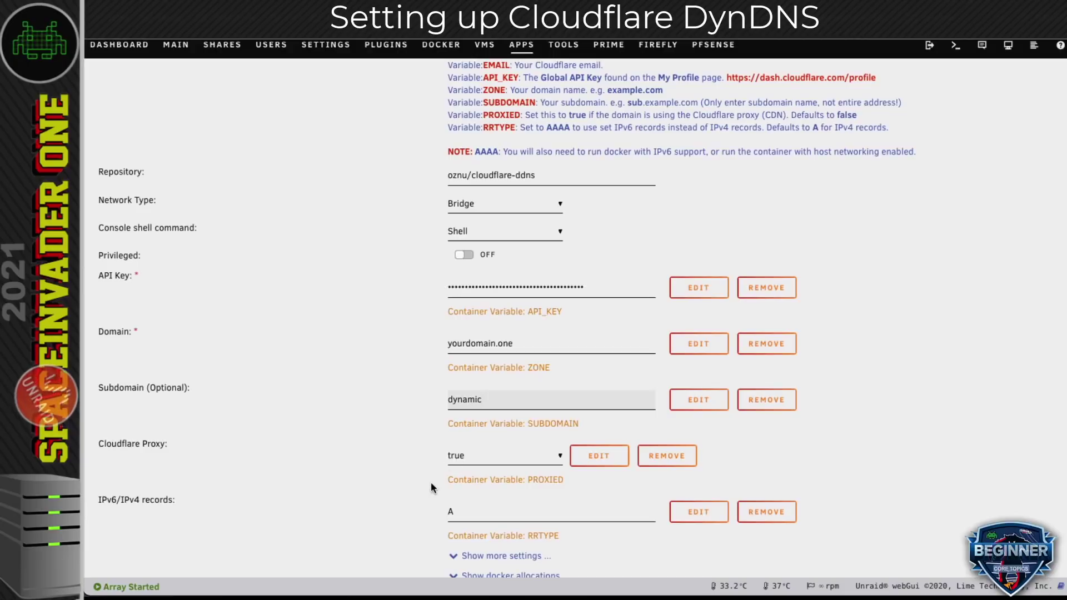
{"action": "scroll", "coordinate": [431, 482], "scroll_direction": "down", "scroll_amount": 1}
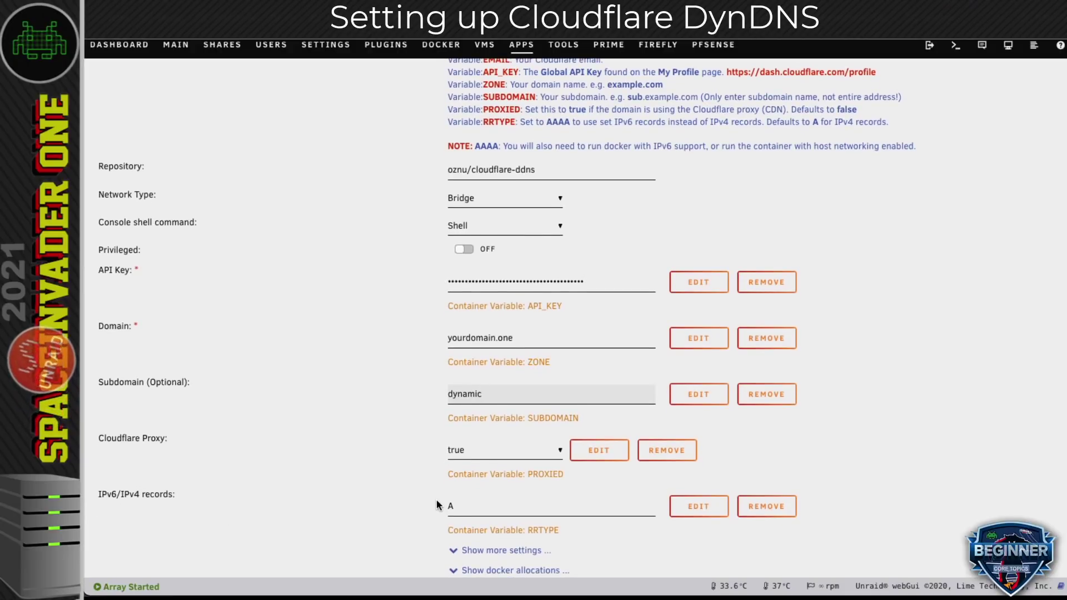
{"action": "scroll", "coordinate": [435, 503], "scroll_direction": "down", "scroll_amount": 3}
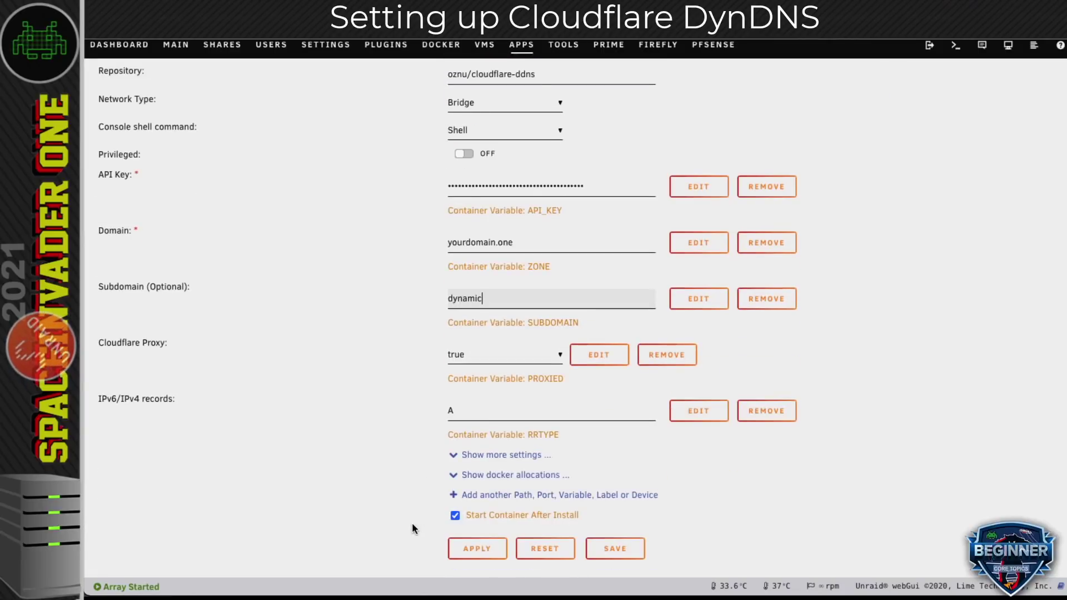
{"action": "left_click", "coordinate": [476, 548]}
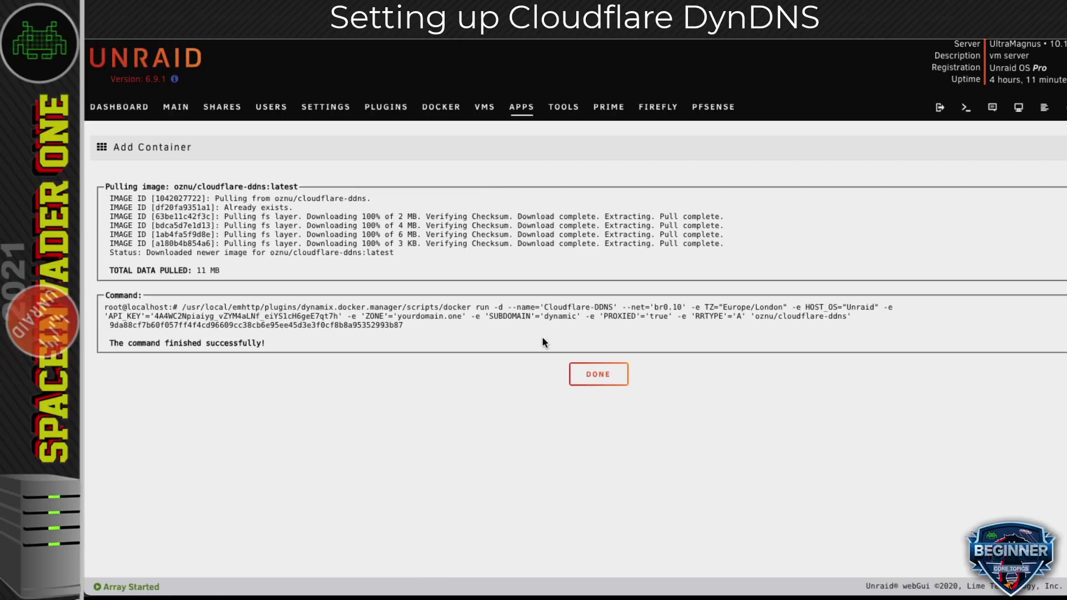
{"action": "left_click", "coordinate": [591, 375]}
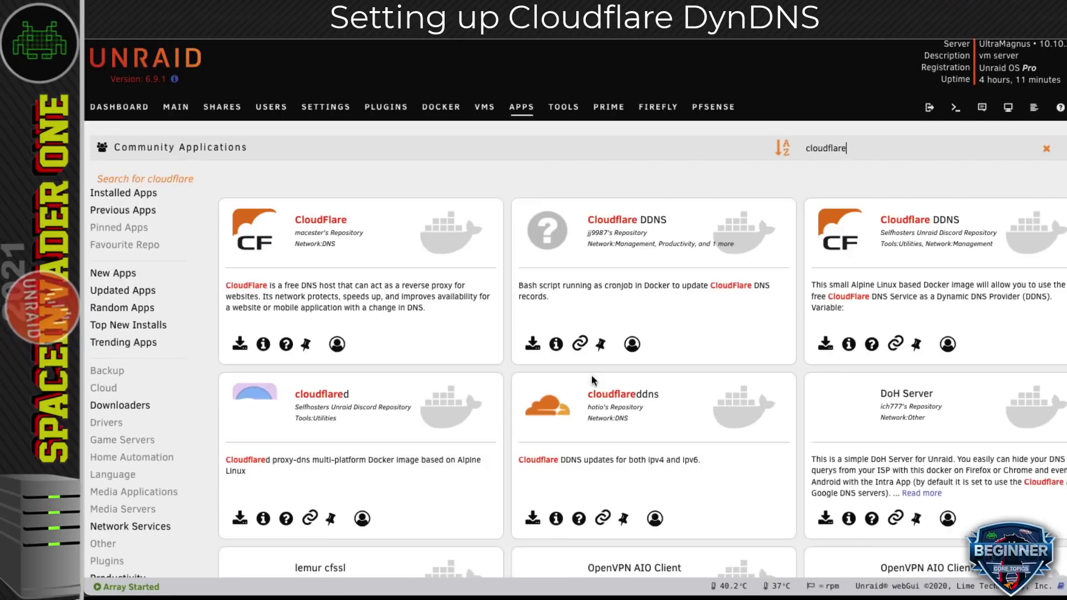
Go to the Docker containers list and inspect the Cloudflare-DDNS container.
{"action": "left_click", "coordinate": [440, 107]}
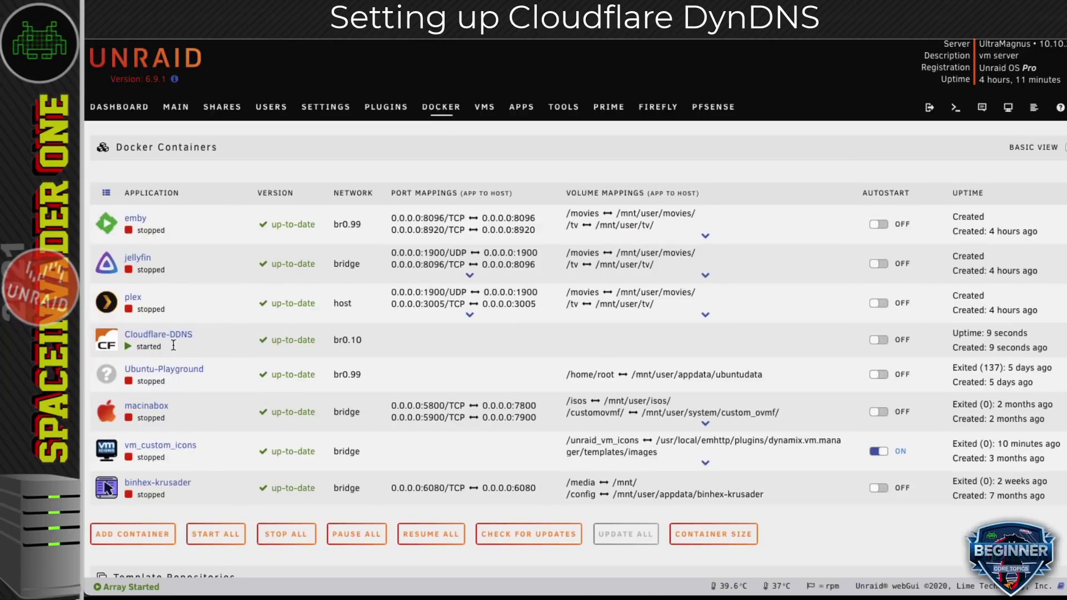
{"action": "left_click", "coordinate": [108, 339]}
{"action": "left_click", "coordinate": [132, 450]}
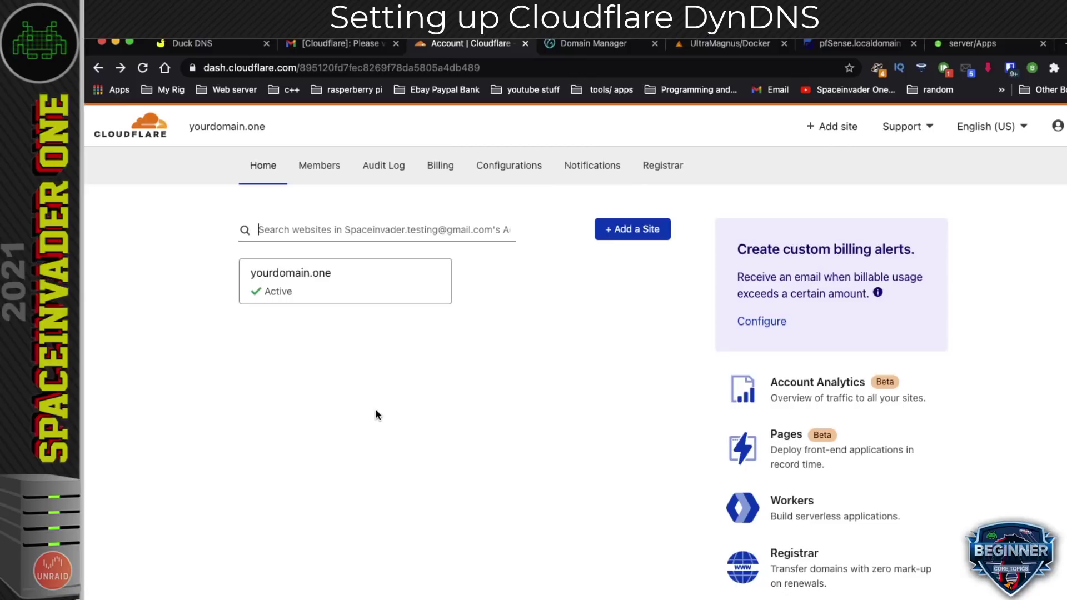
Switch to the Cloudflare dashboard and show the DNS records of yourdomain.one.
{"action": "left_click", "coordinate": [302, 275]}
{"action": "left_click", "coordinate": [349, 185]}
{"action": "scroll", "coordinate": [401, 280], "scroll_direction": "down", "scroll_amount": 2}
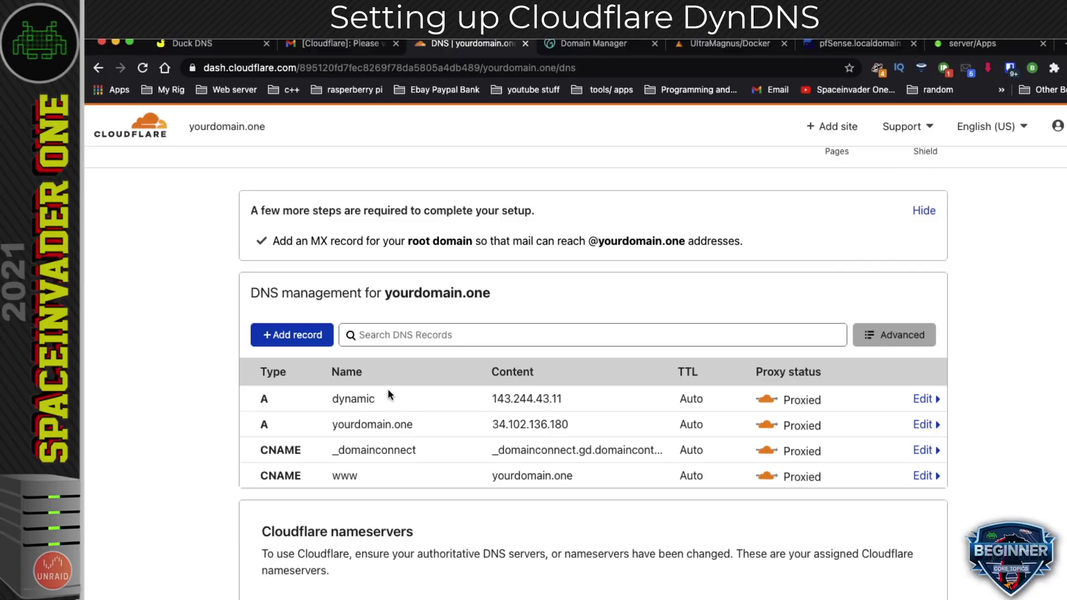
Add a proxied CNAME record named server with dynamic.yourdomain.one as its target.
{"action": "left_click", "coordinate": [298, 336]}
{"action": "left_click", "coordinate": [297, 551]}
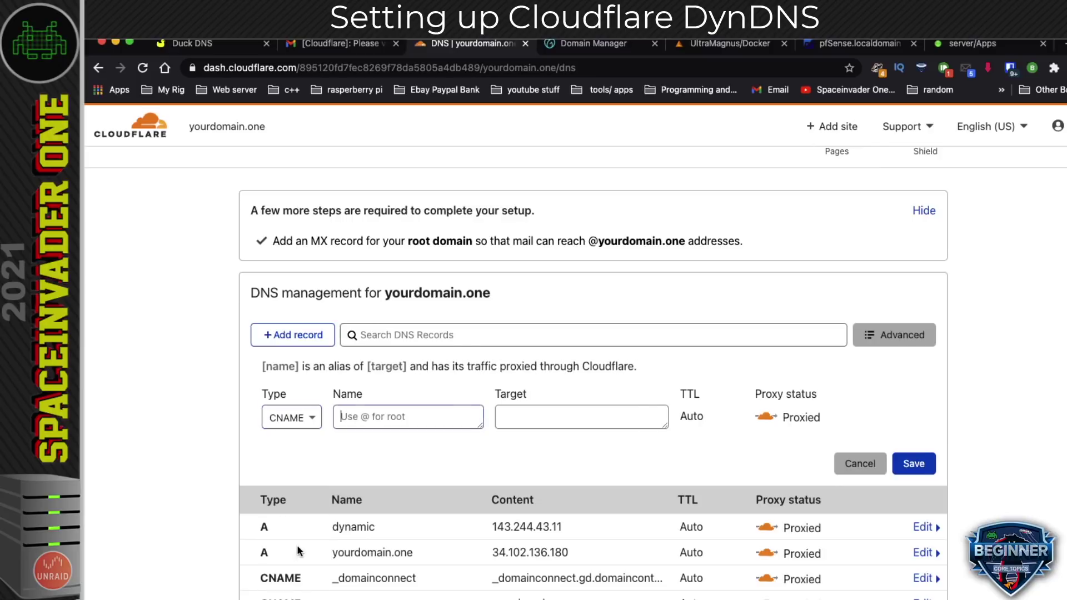
{"action": "key", "text": "Tab"}
{"action": "type", "text": "server"}
{"action": "key", "text": "Tab"}
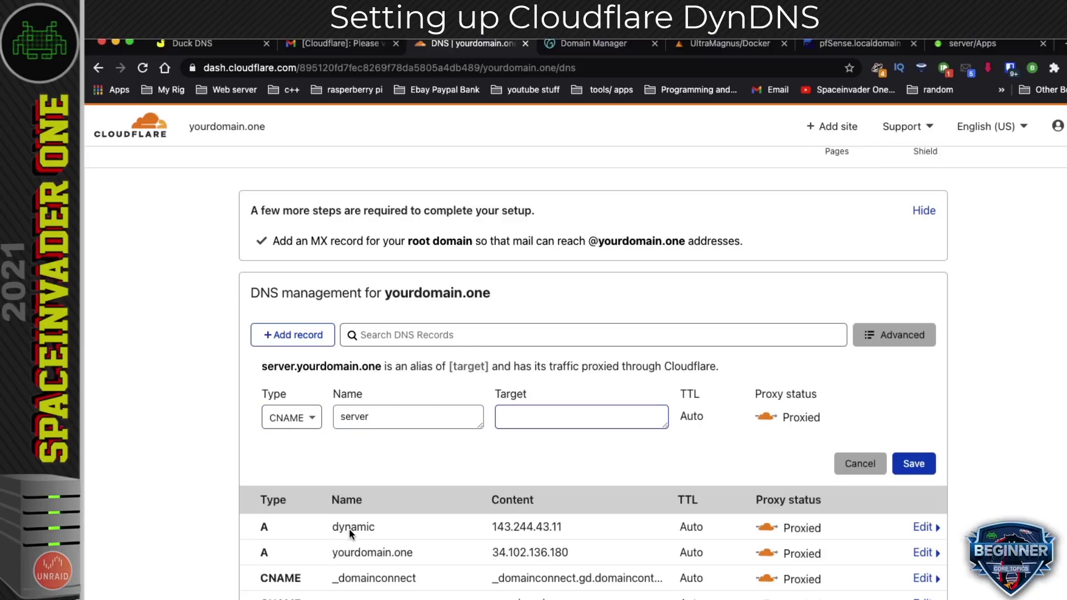
{"action": "type", "text": "dynamic.yourdomain.one"}
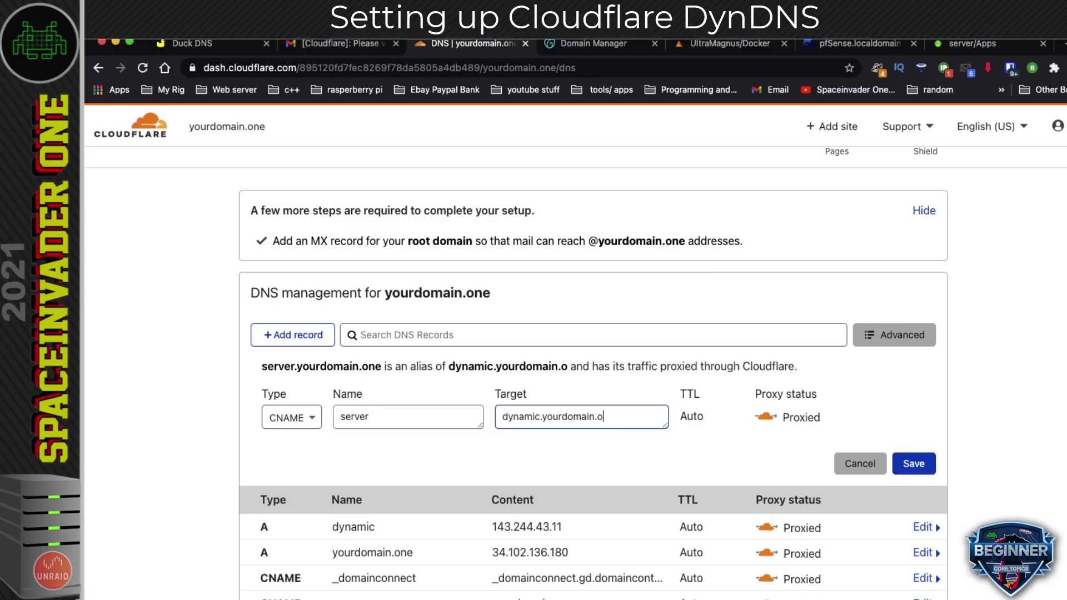
{"action": "key", "text": "Return"}
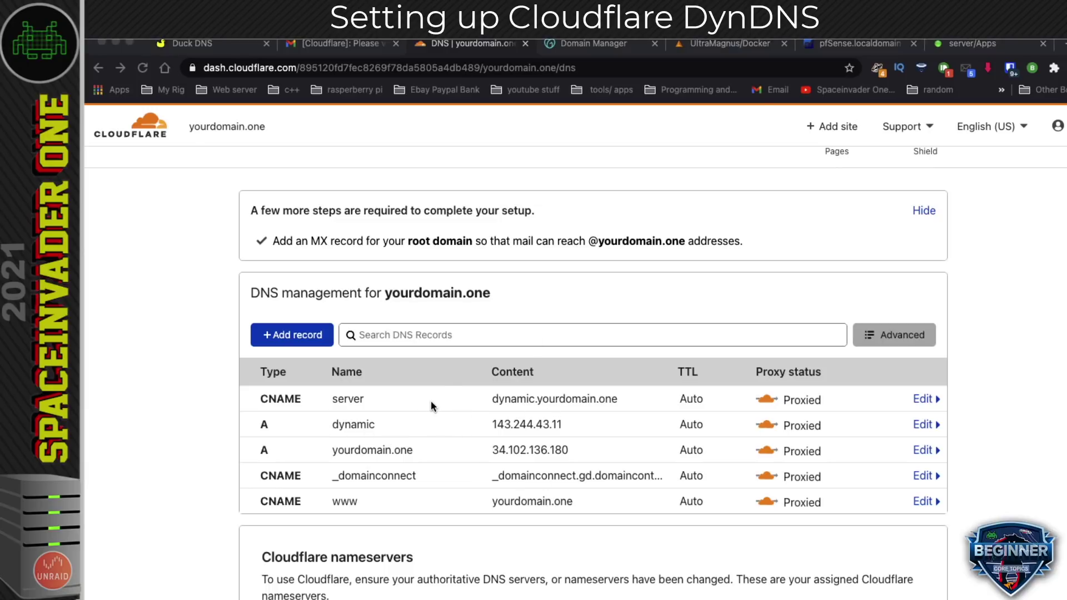
Switch to the terminal, ping dynamic.yourdomain.one, stop the ping and highlight the replying IP address.
{"action": "scroll", "coordinate": [420, 388], "scroll_direction": "down", "scroll_amount": 4}
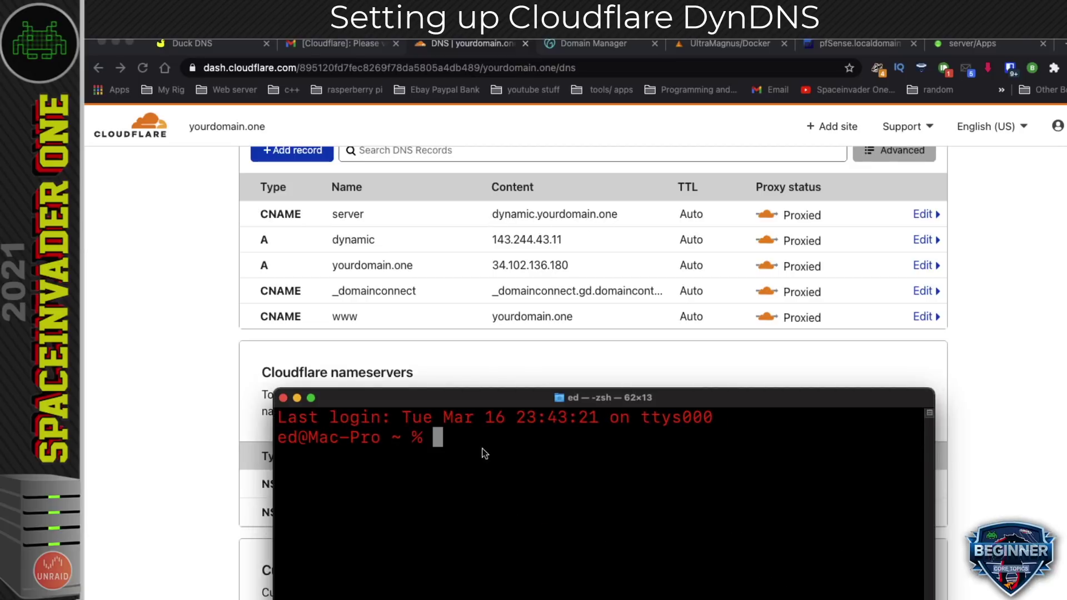
{"action": "type", "text": "ping dynamic.yourdomain.one"}
{"action": "key", "text": "Return"}
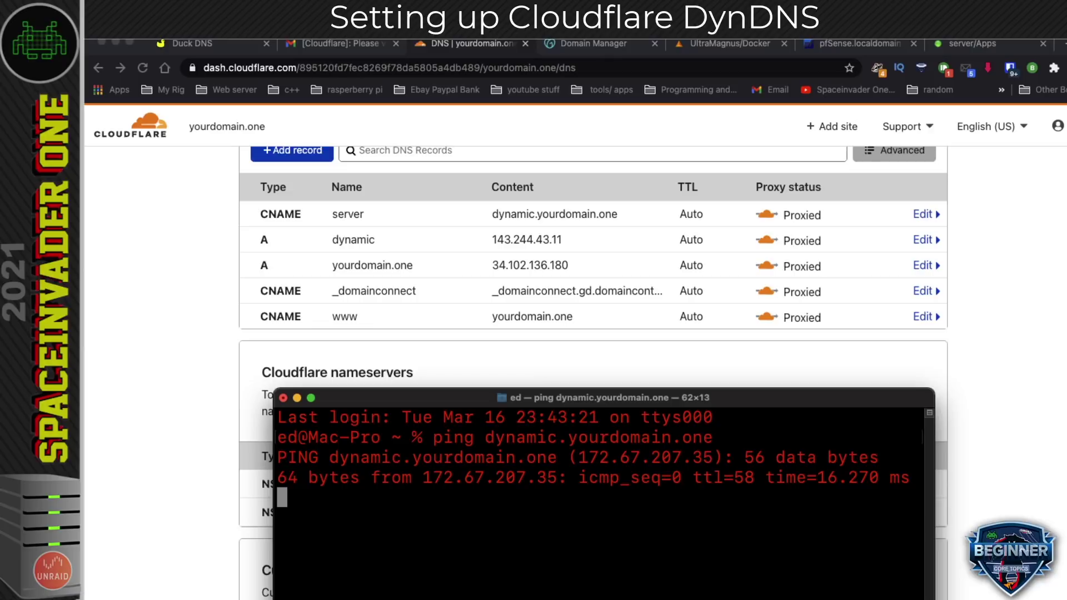
{"action": "key", "text": "ctrl+c"}
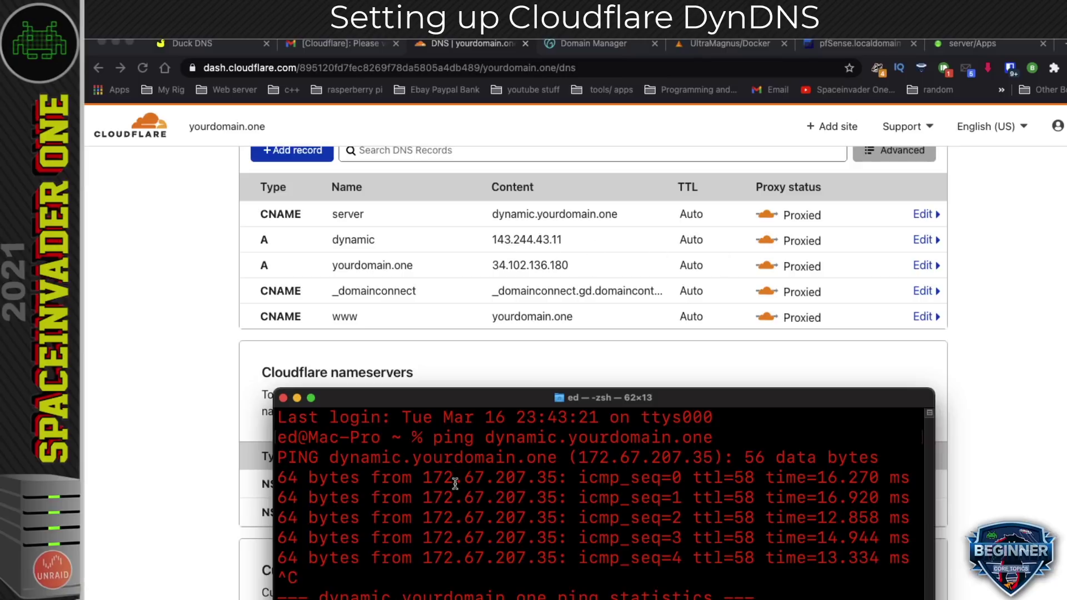
{"action": "left_click_drag", "start_coordinate": [426, 479], "coordinate": [556, 479]}
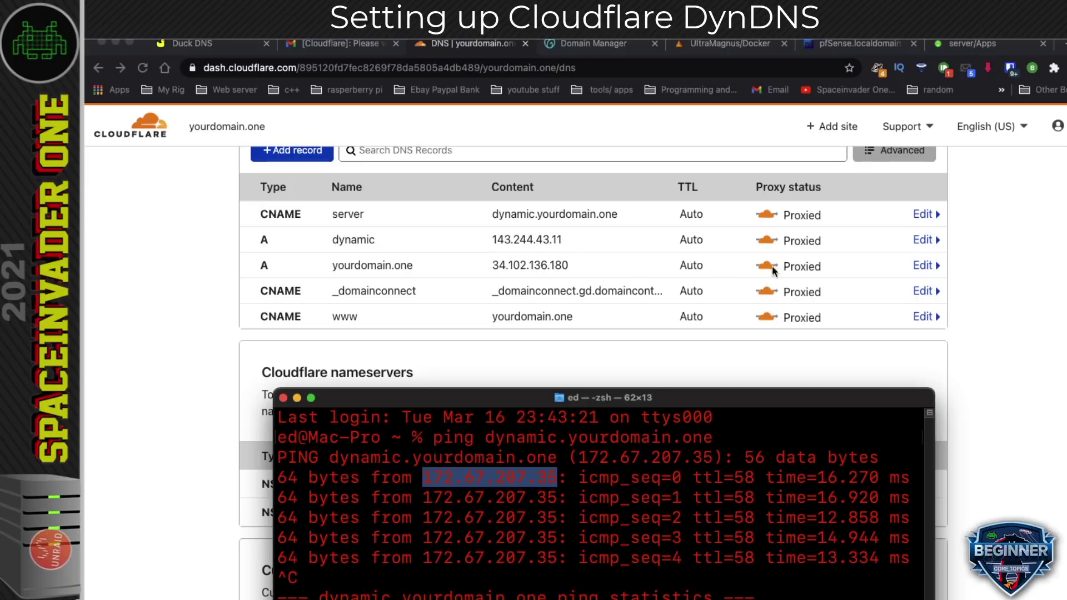
Edit the dynamic A record in Cloudflare to change its proxy status to DNS only, and save it.
{"action": "left_click", "coordinate": [918, 244]}
{"action": "left_click", "coordinate": [918, 242]}
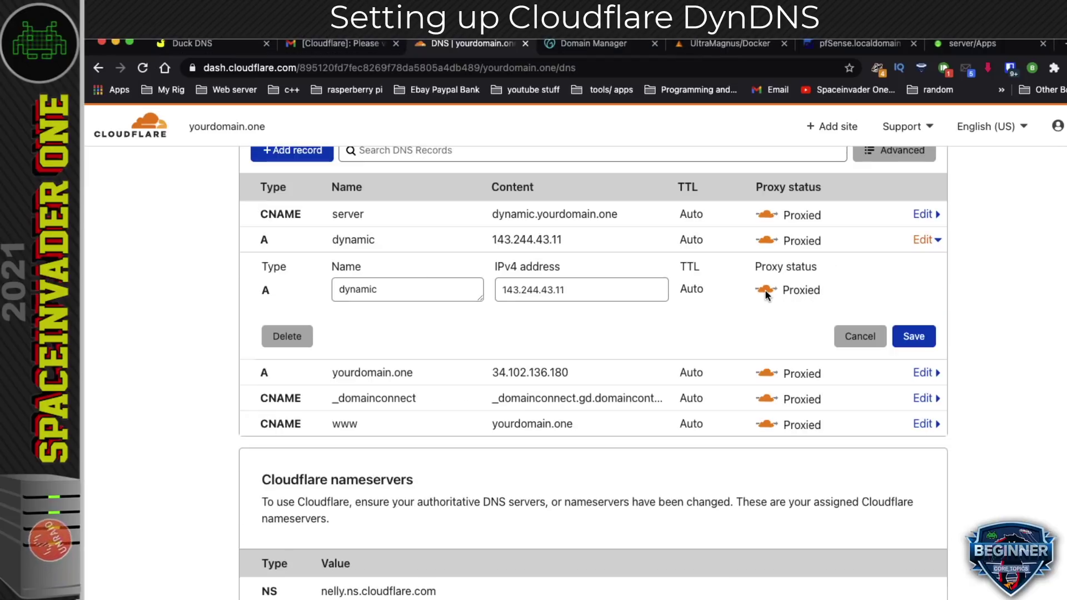
{"action": "left_click", "coordinate": [765, 291]}
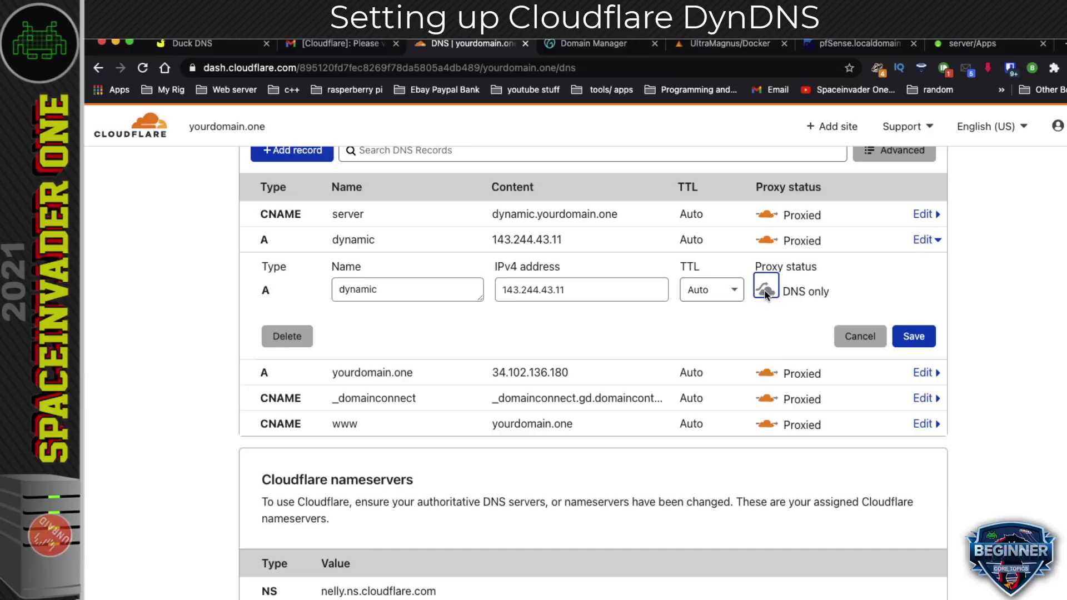
{"action": "left_click", "coordinate": [908, 337]}
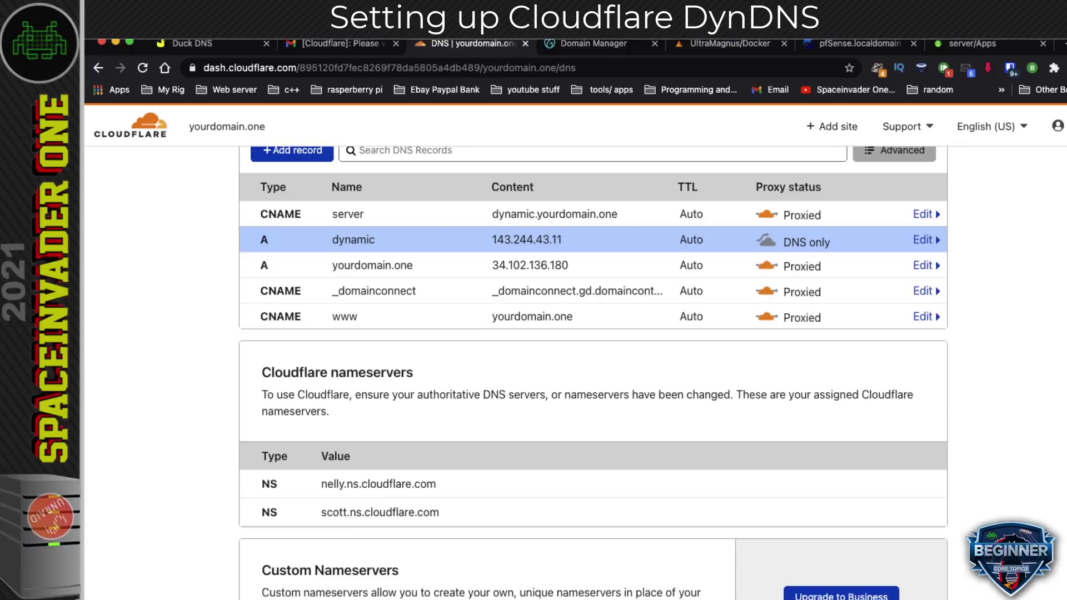
Switch to the terminal, flush the DNS cache with sudo killall -HUP mDNSResponder and ping dynamic.yourdomain.one again, stopping after several replies.
{"action": "key", "text": "super+Tab"}
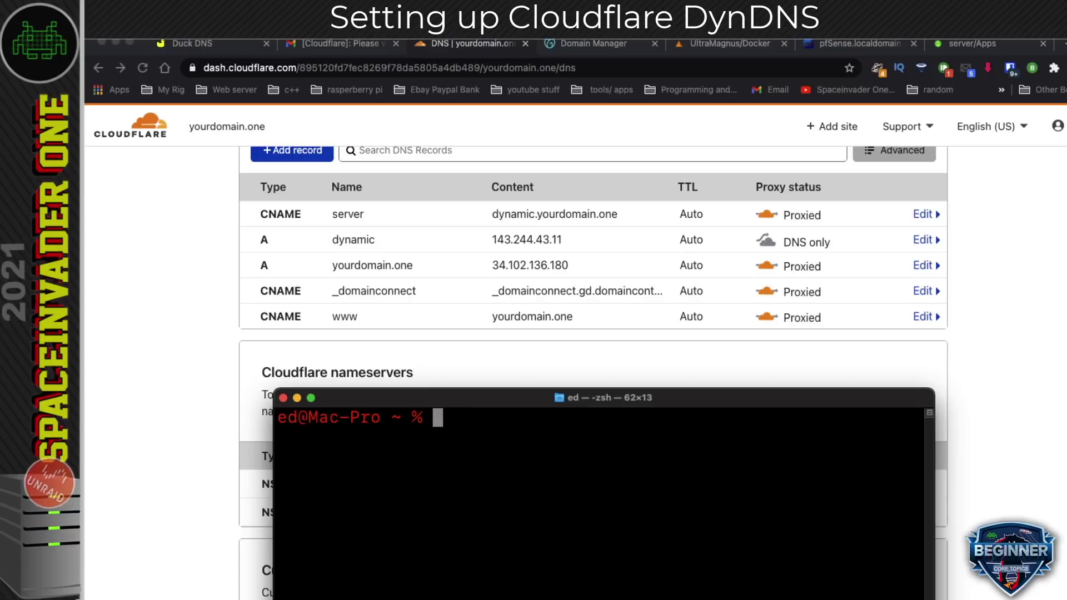
{"action": "key", "text": "super+v"}
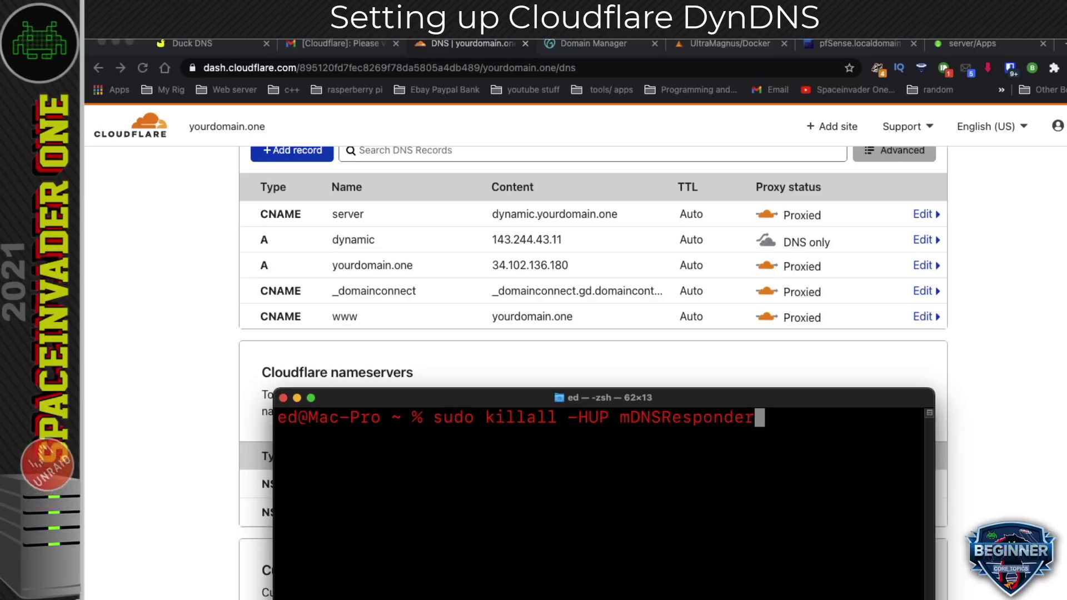
{"action": "key", "text": "Return"}
{"action": "key", "text": "super+v"}
{"action": "key", "text": "Return"}
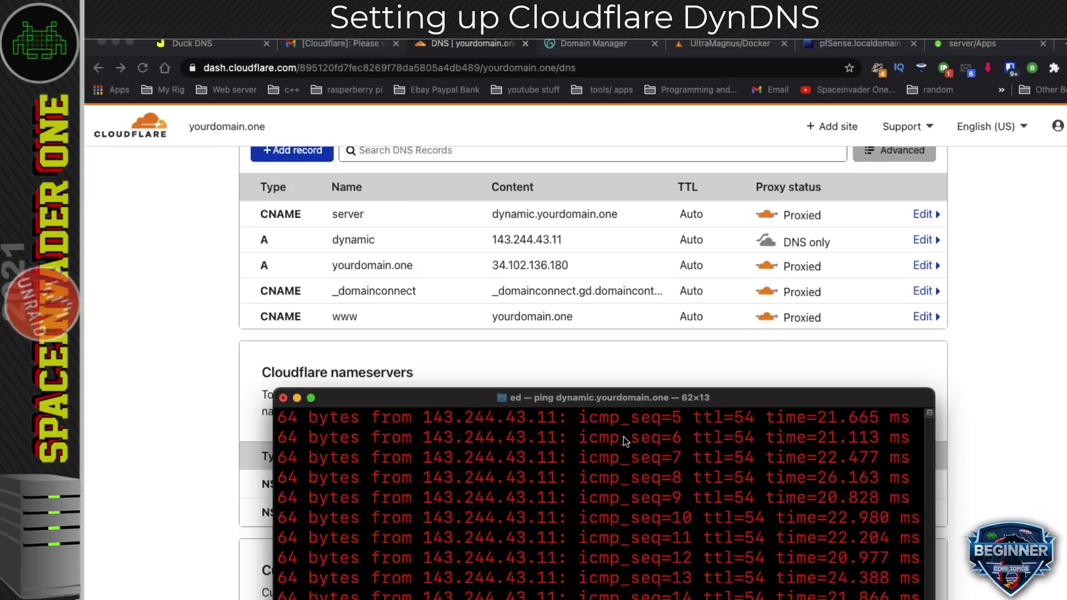
{"action": "key", "text": "ctrl+c"}
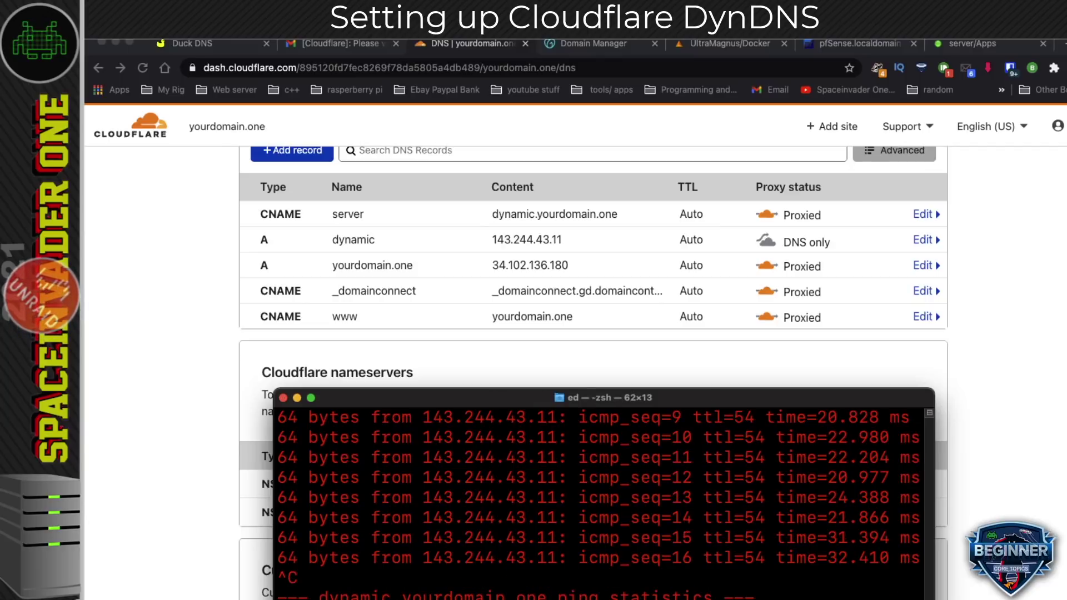